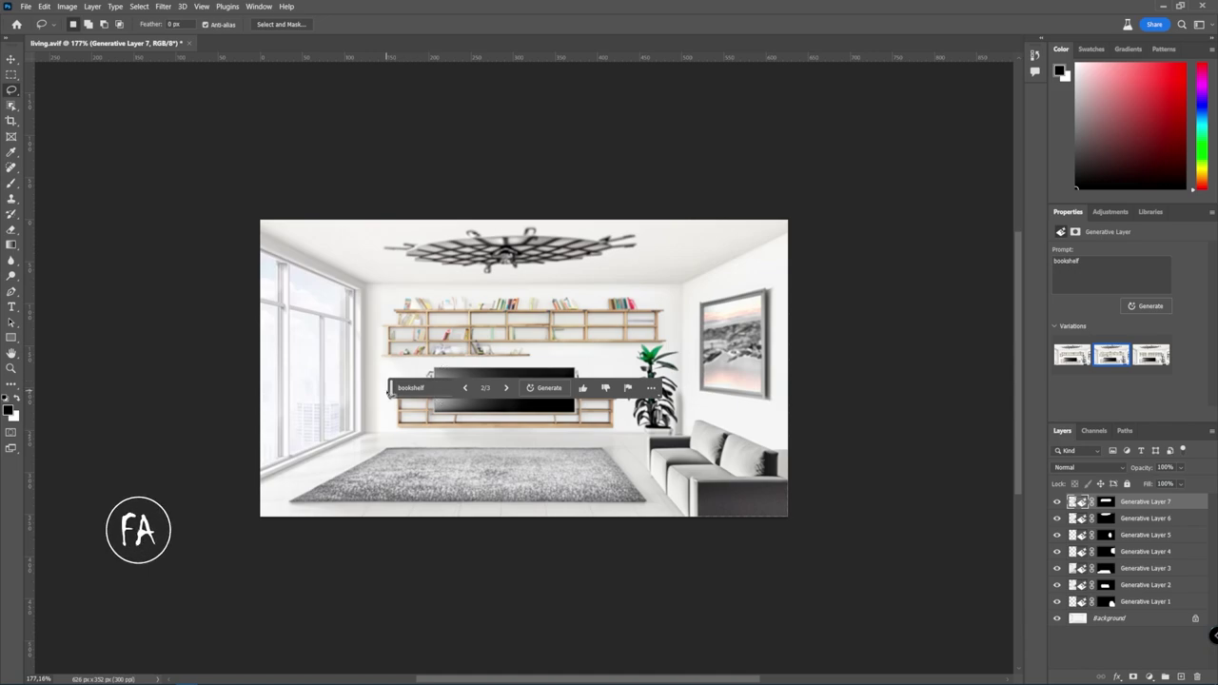
Step: Move the prompt bar aside and hide, then show, the generated sofa, TV and shelf layers
left_click_drag(390, 391, 383, 193)
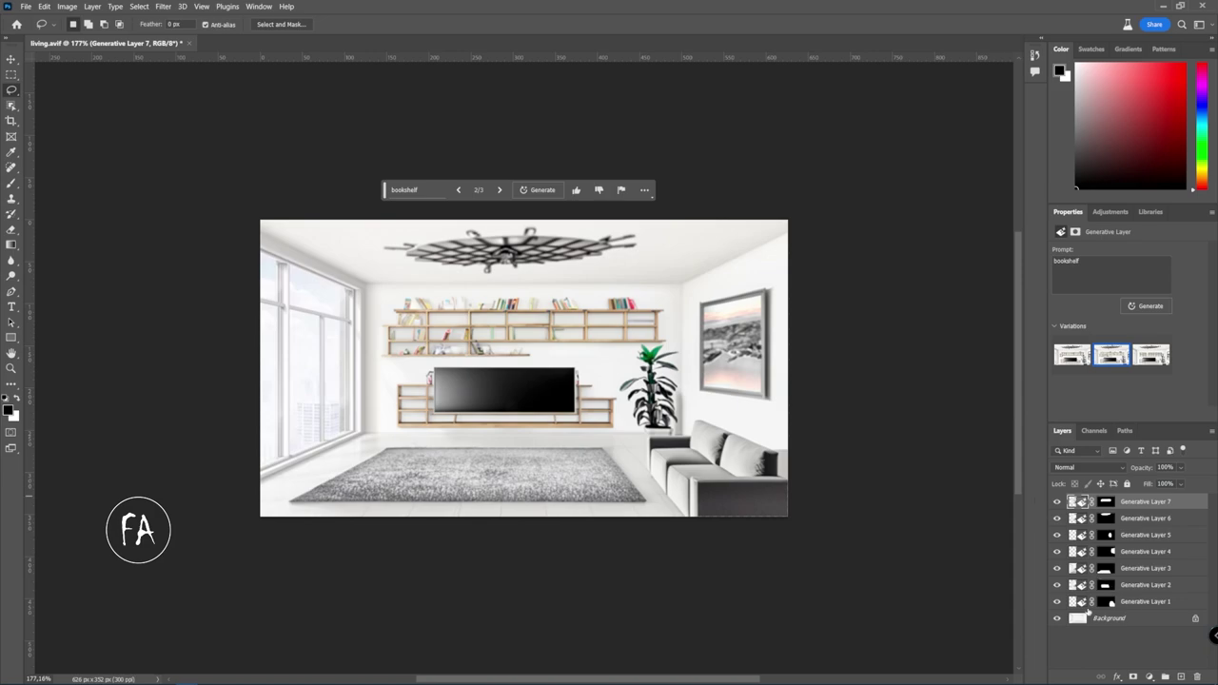
left_click_drag(1056, 602, 1056, 502)
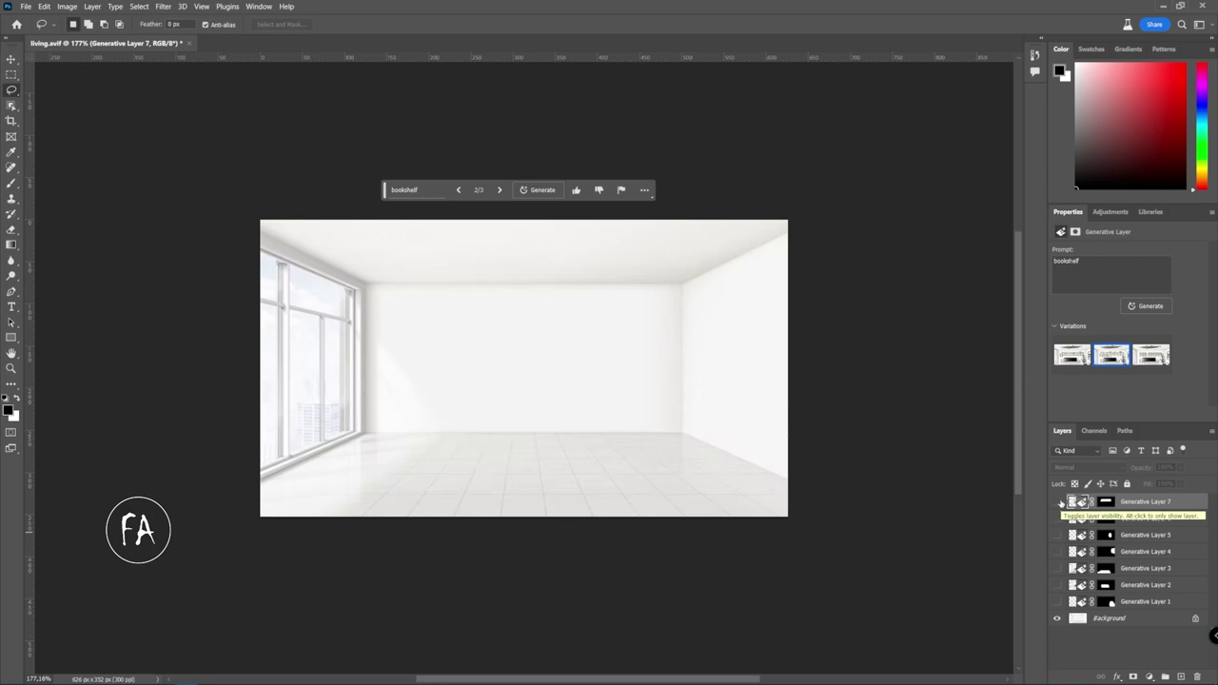
left_click_drag(1056, 601, 1056, 501)
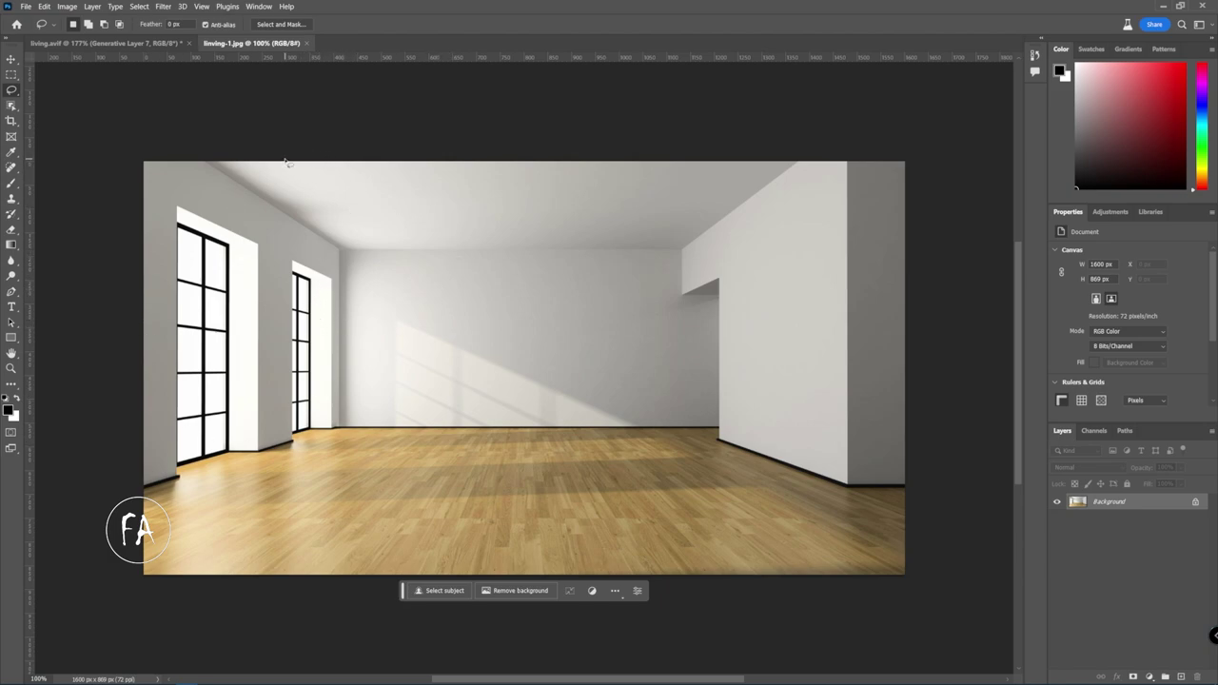
Step: Lasso a large freehand area of living-1.jpg's wooden floor for the rug
right_click(12, 95)
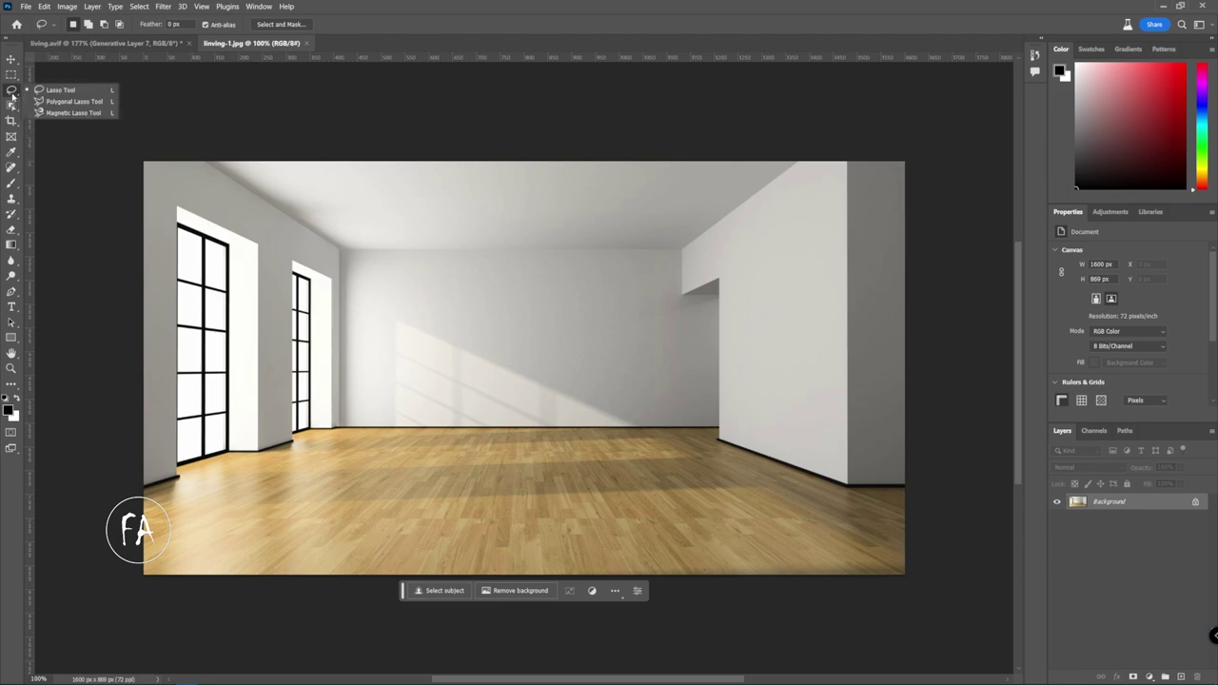
left_click(68, 95)
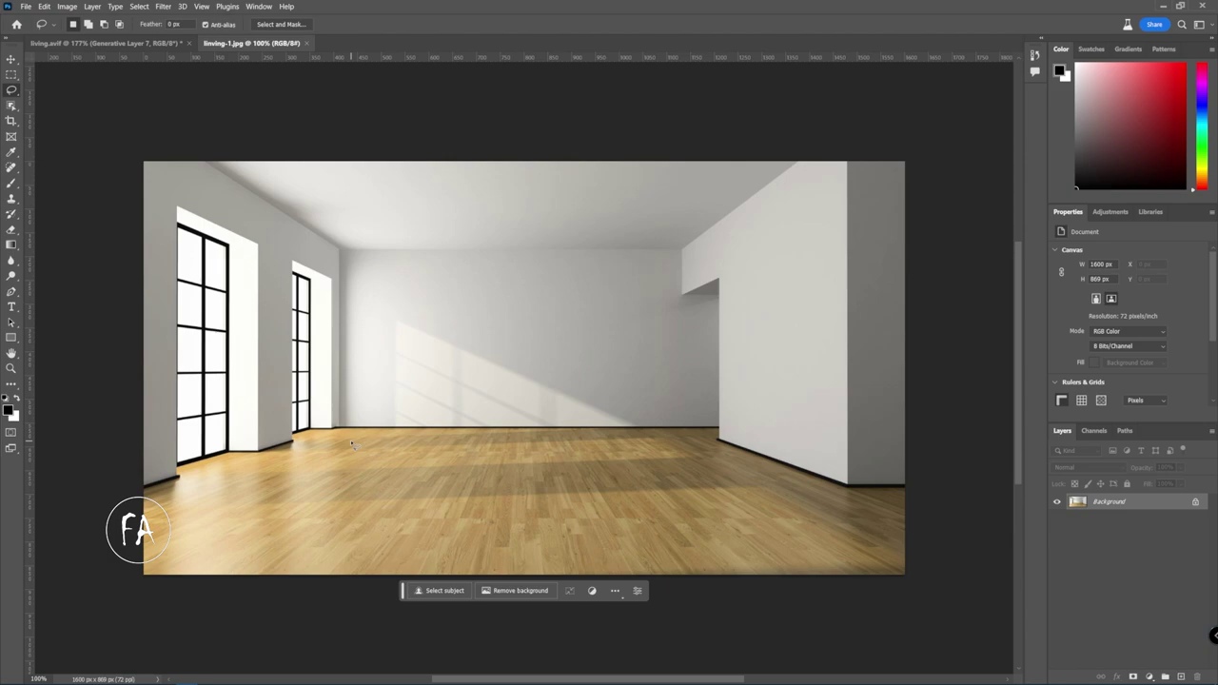
mouse_move(358, 435)
left_mouse_down()
mouse_move(209, 516)
mouse_move(638, 567)
mouse_move(677, 453)
mouse_move(355, 436)
left_mouse_up()
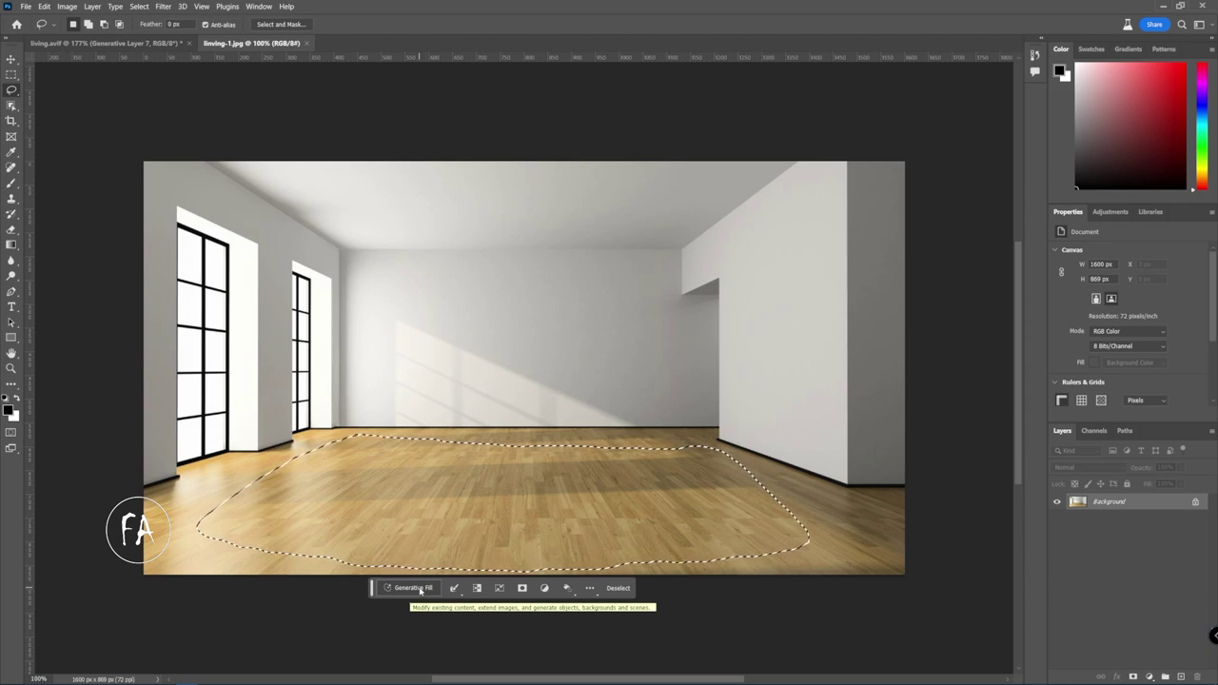
Step: Generative-fill the floor selection with the prompt 'carpet' to add a red and cream rug
left_click(419, 589)
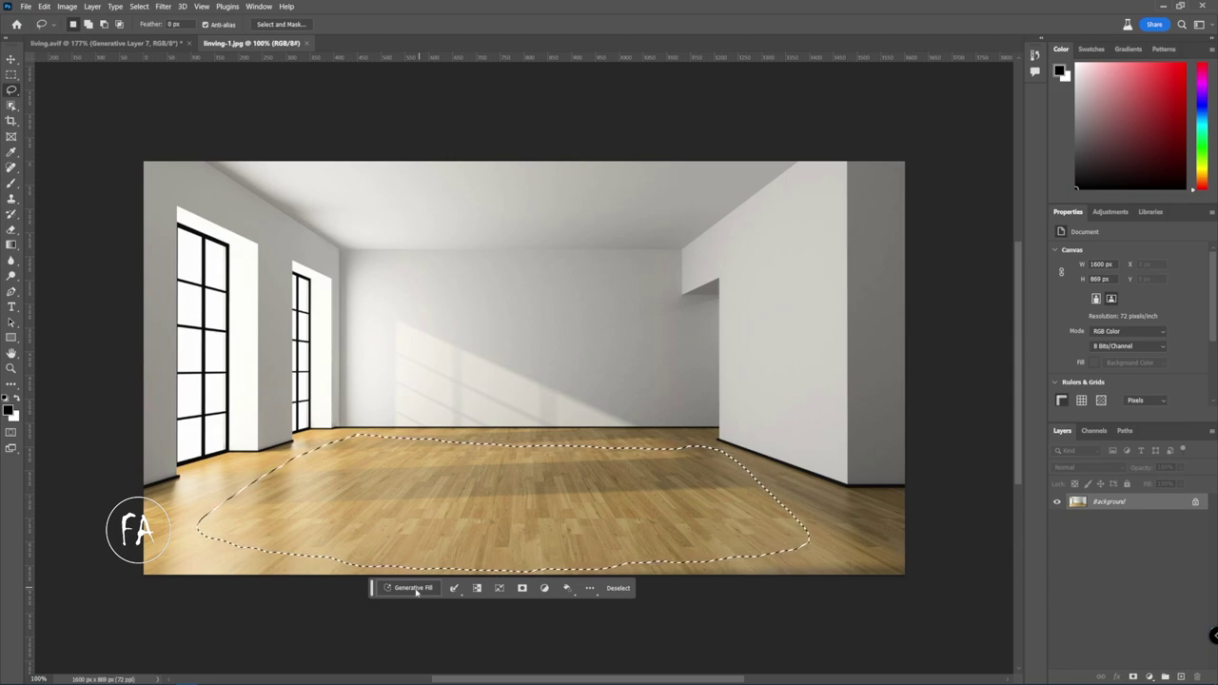
left_click(413, 588)
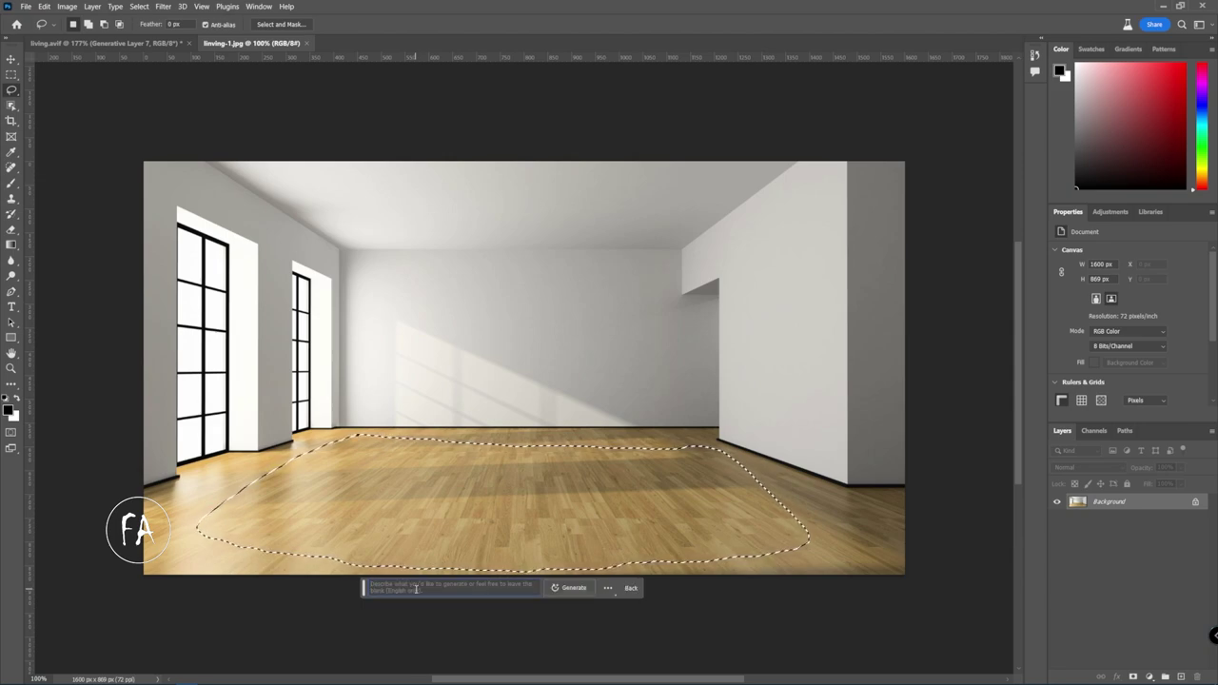
mouse_move(416, 589)
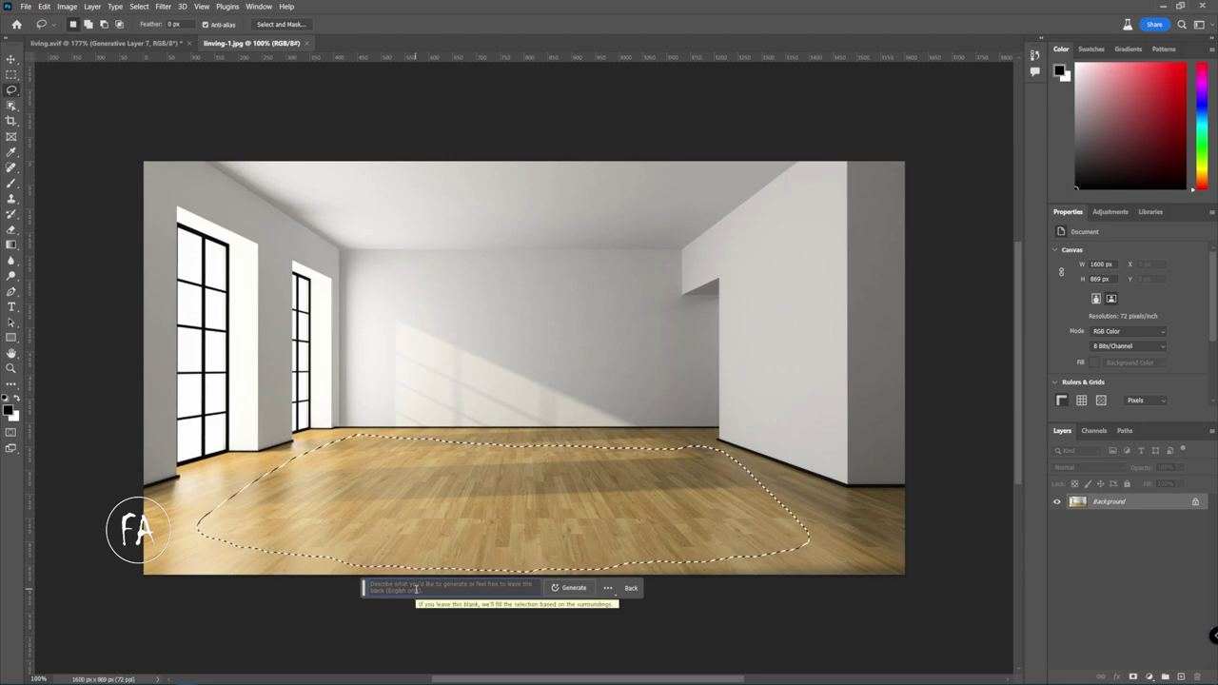
type("carp")
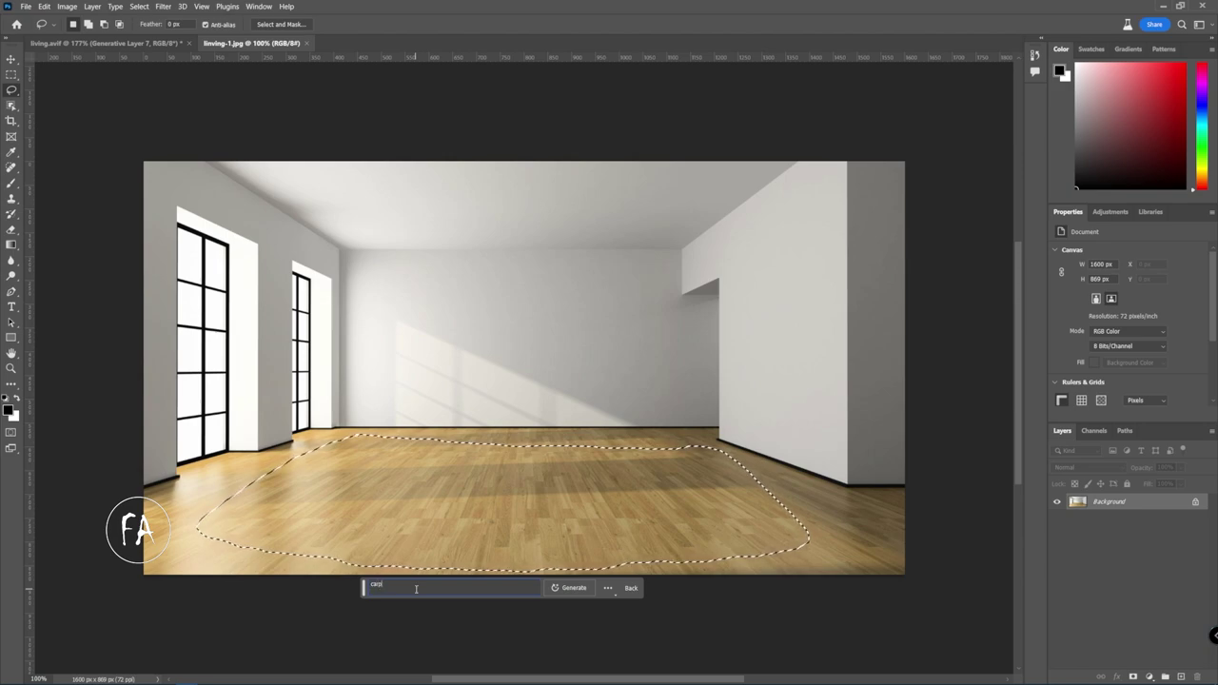
type("et")
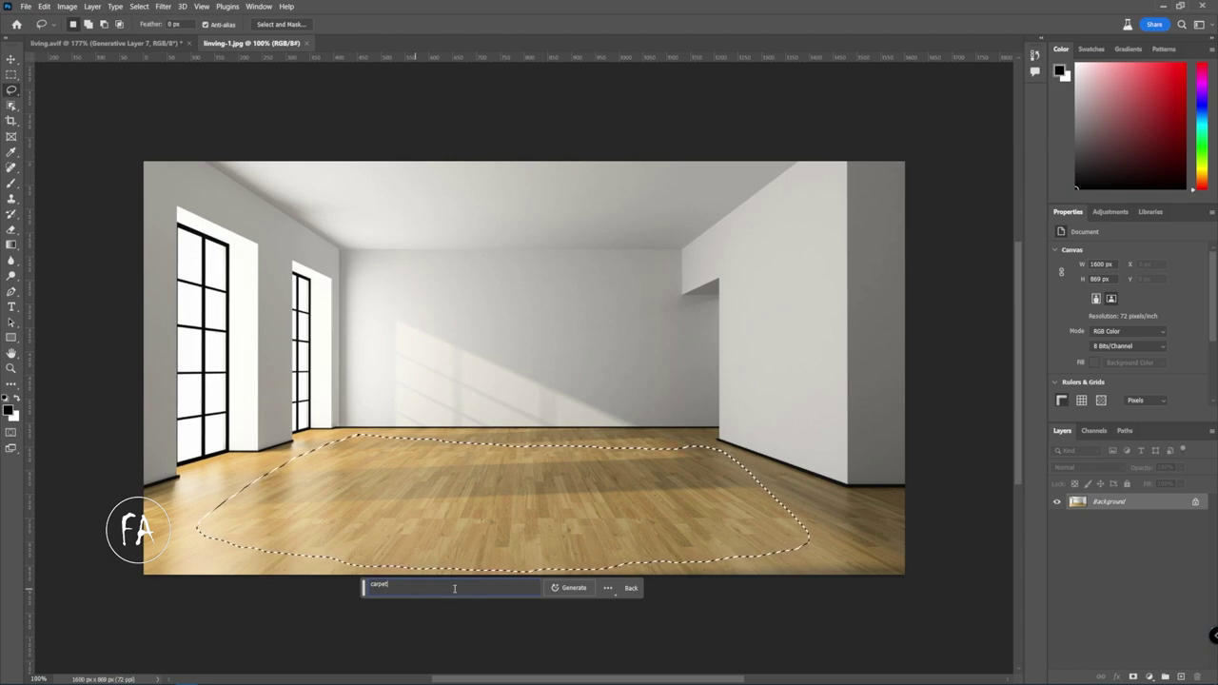
left_click(575, 590)
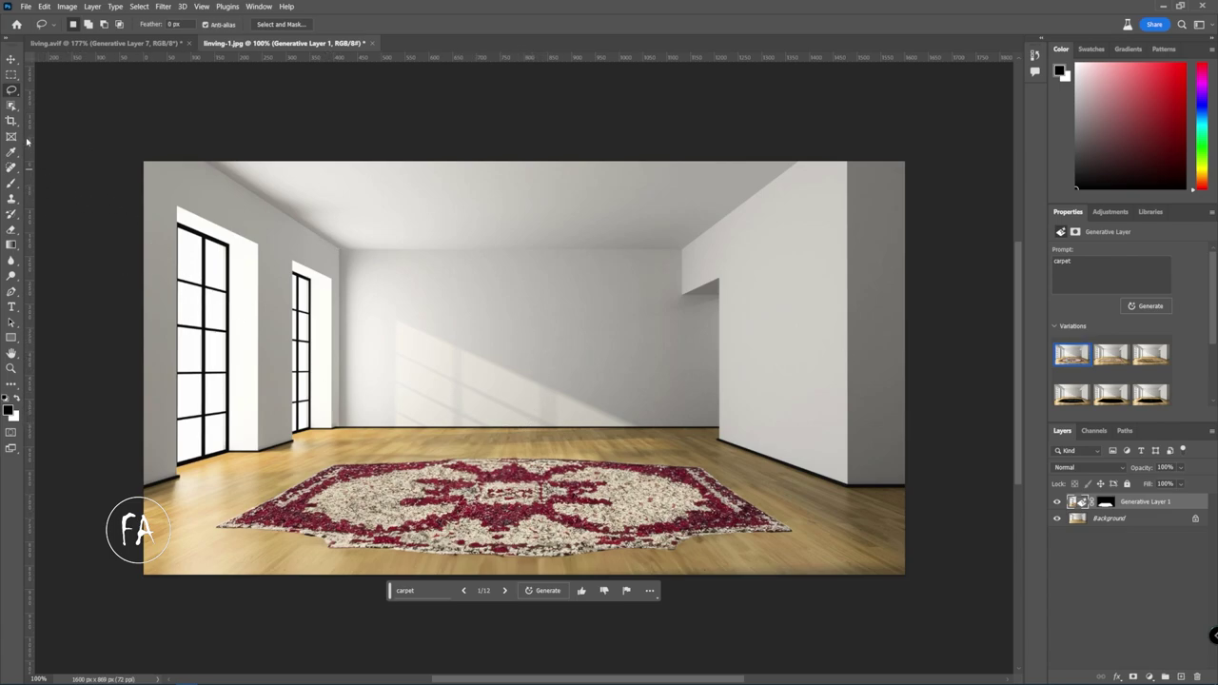
Step: Lasso an area at the back wall and generate a 'tv cabinet' there
left_click_drag(332, 434, 360, 444)
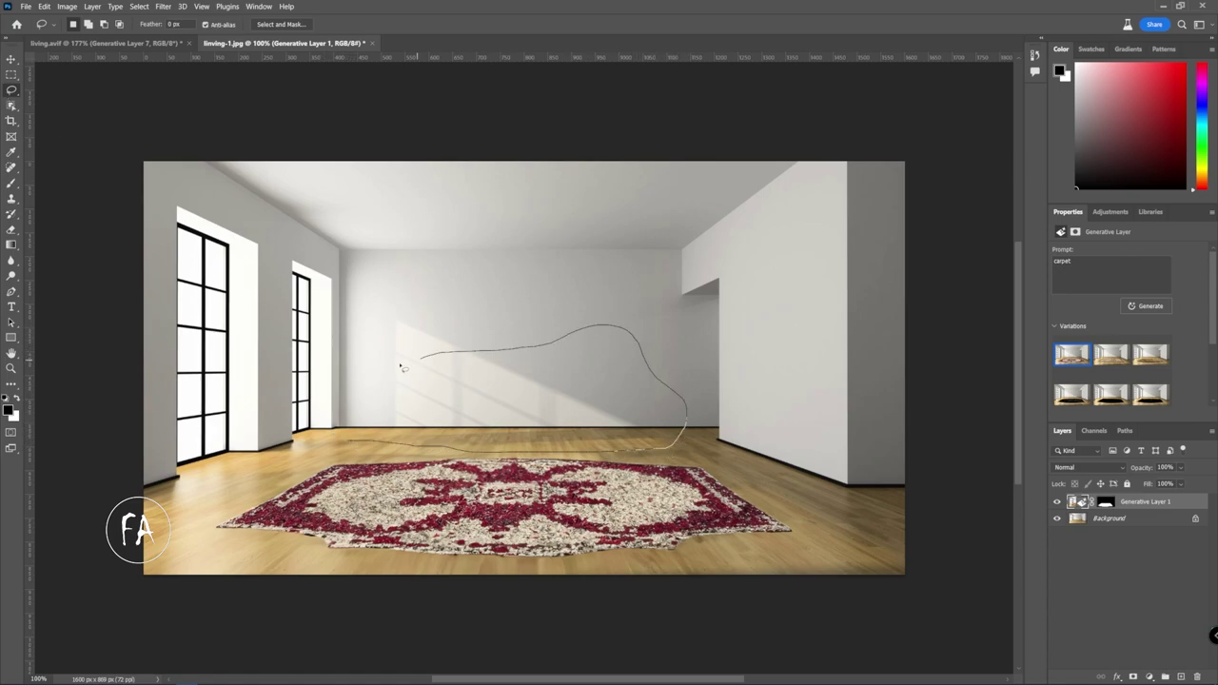
left_click_drag(341, 432, 336, 441)
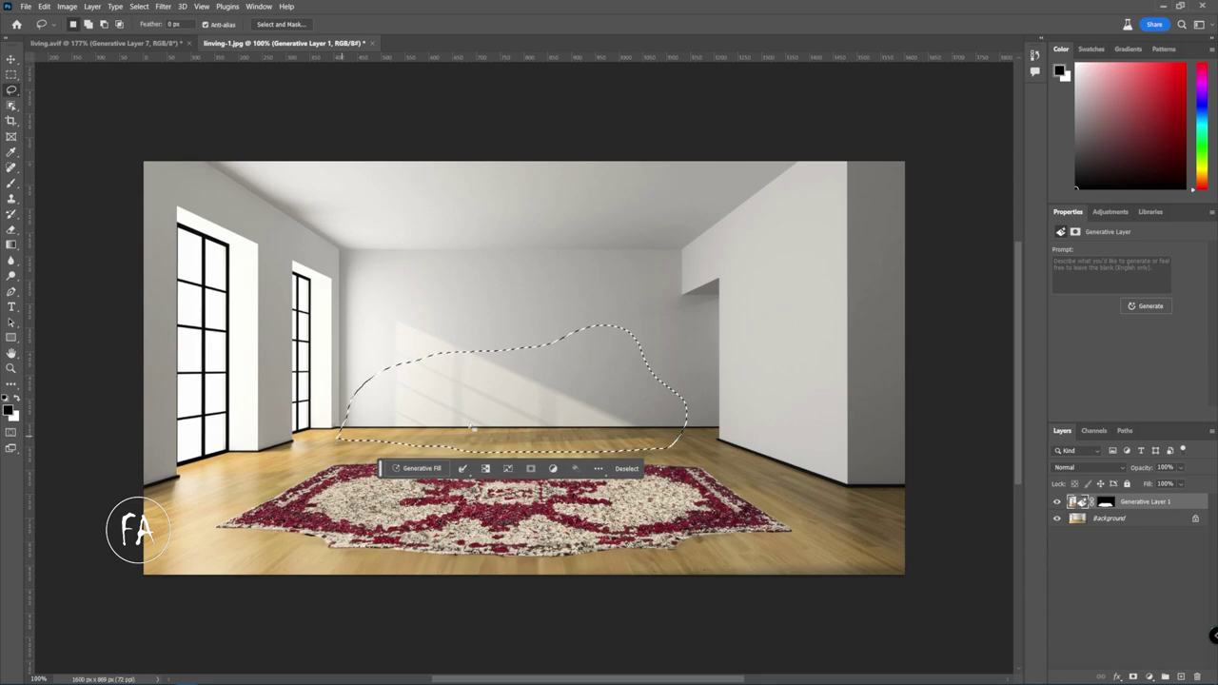
left_click(1107, 272)
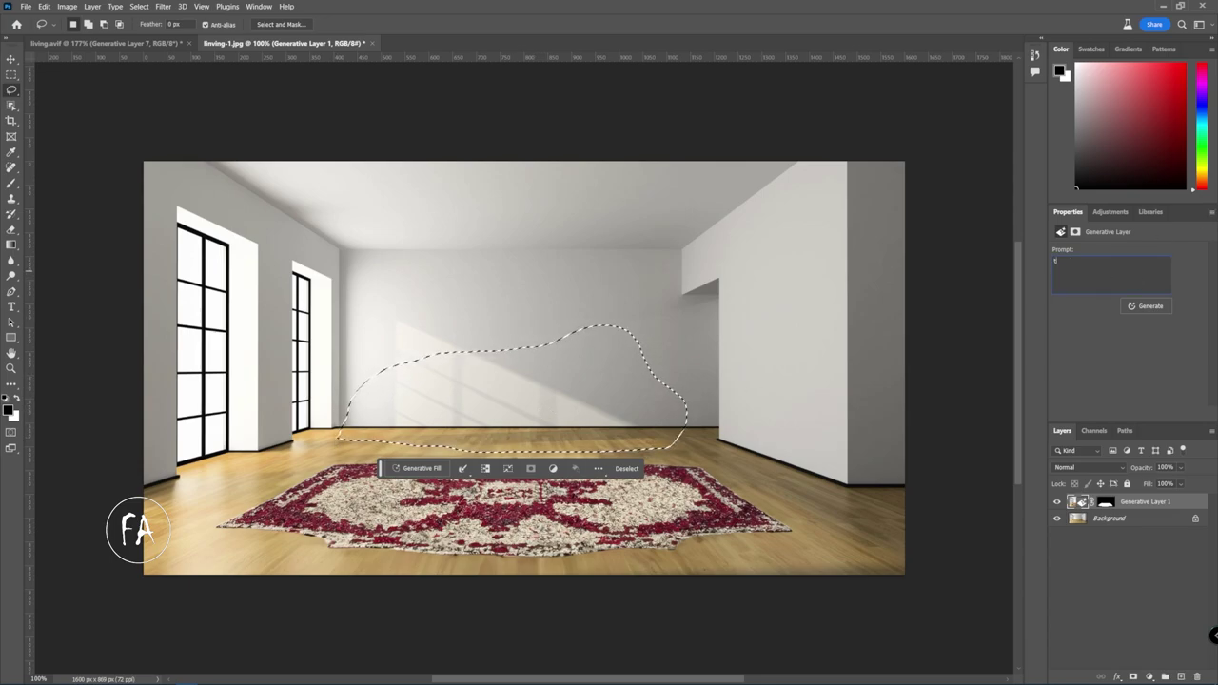
type("tv cabinet")
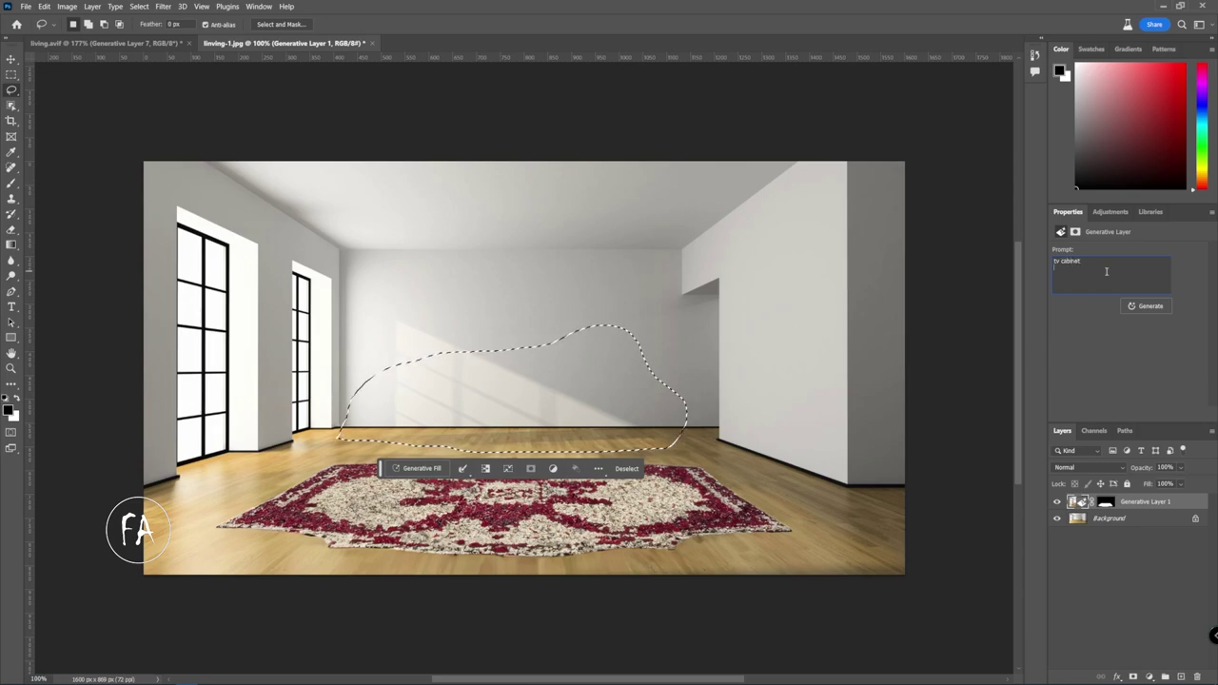
left_click(1142, 307)
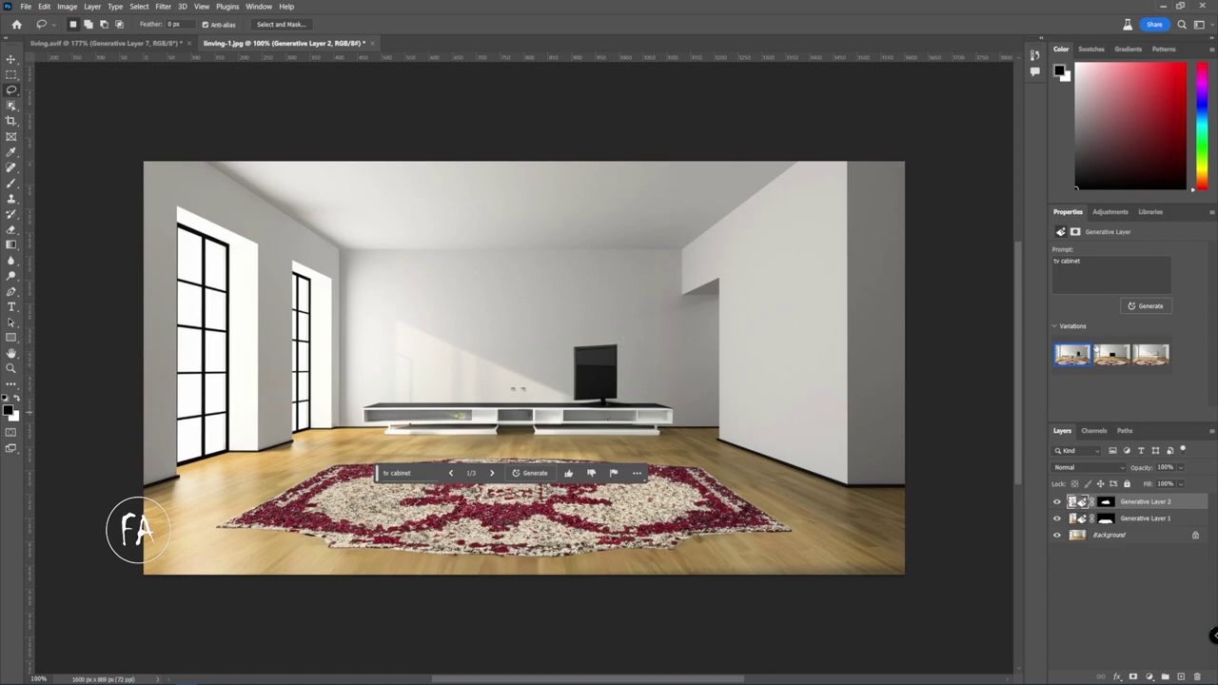
Step: Keep variation 3 (white cabinet with wall-mounted TV) and lasso the wall around the TV
left_click(1111, 354)
left_click(1151, 354)
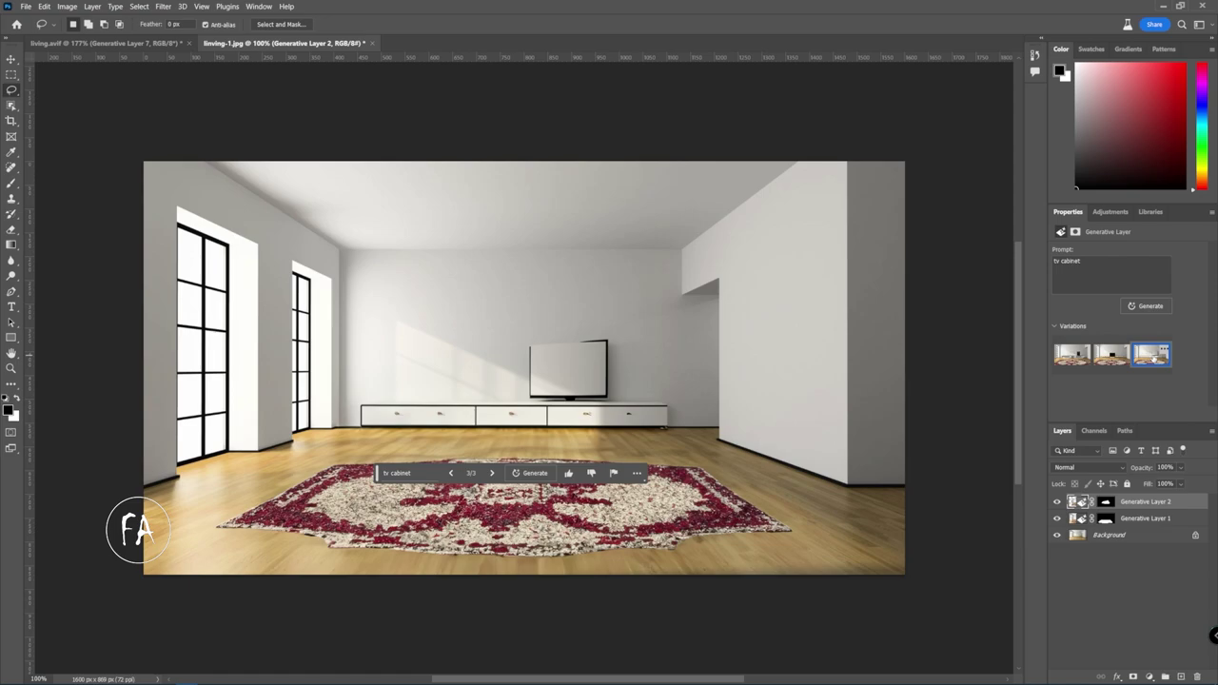
left_click(1111, 354)
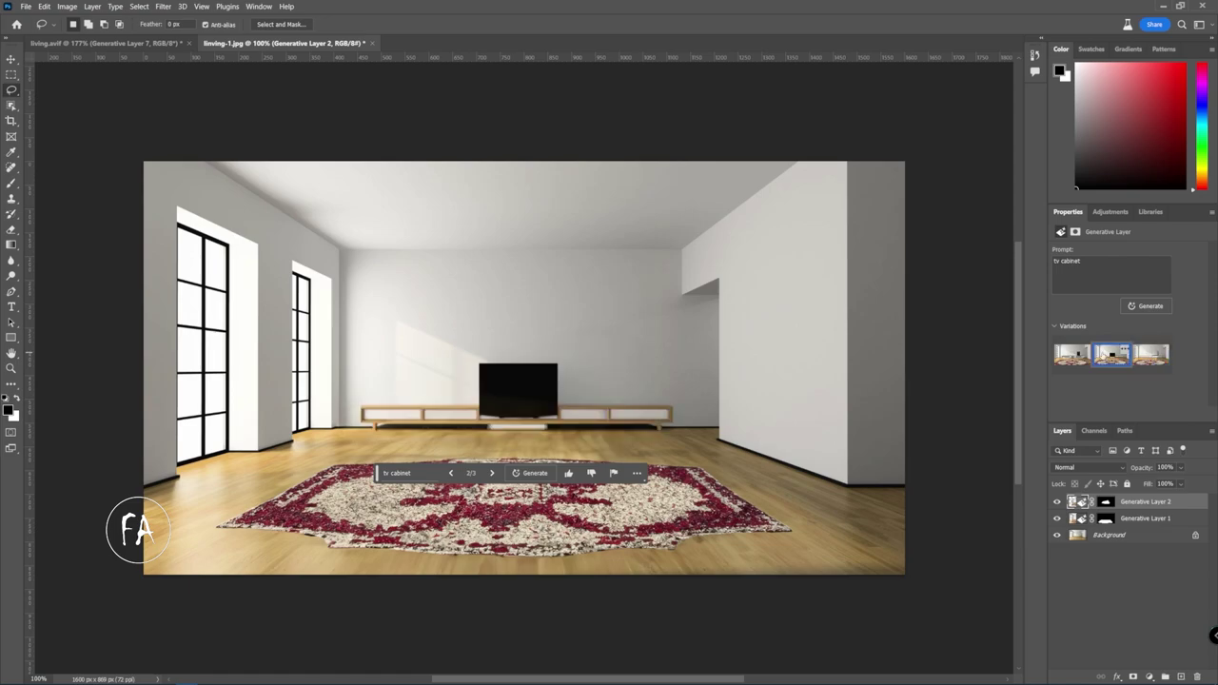
left_click(1139, 353)
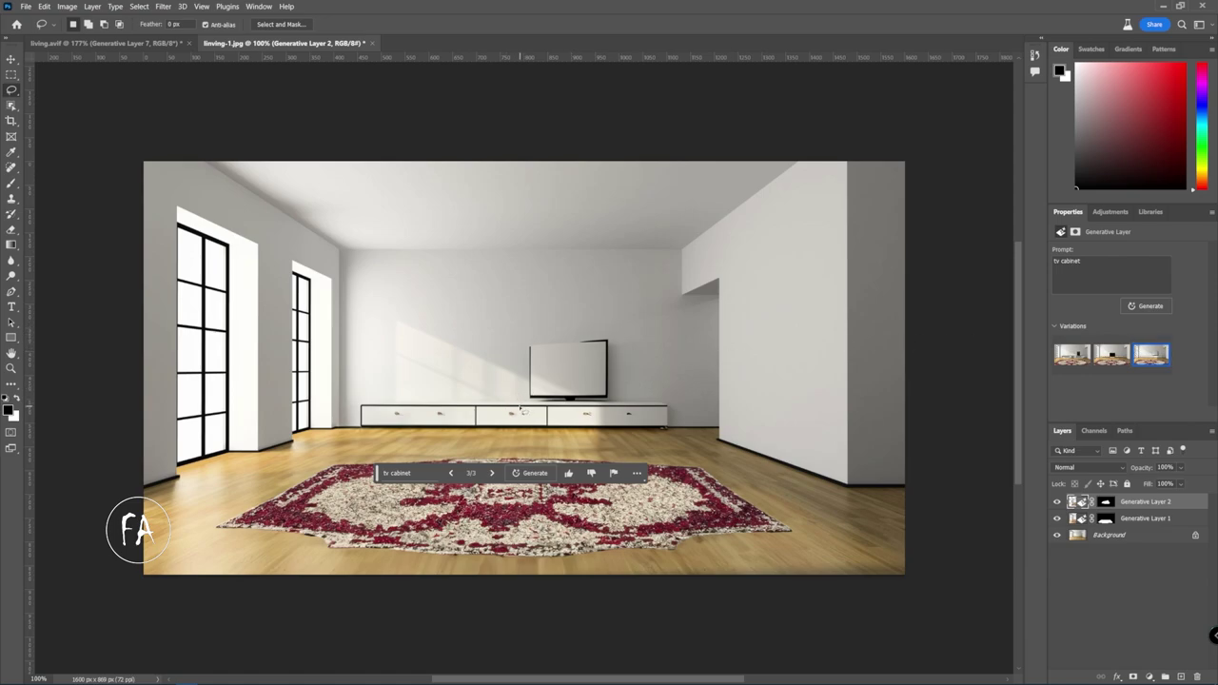
mouse_move(519, 409)
left_mouse_down()
mouse_move(465, 325)
mouse_move(442, 394)
mouse_move(509, 407)
left_mouse_up()
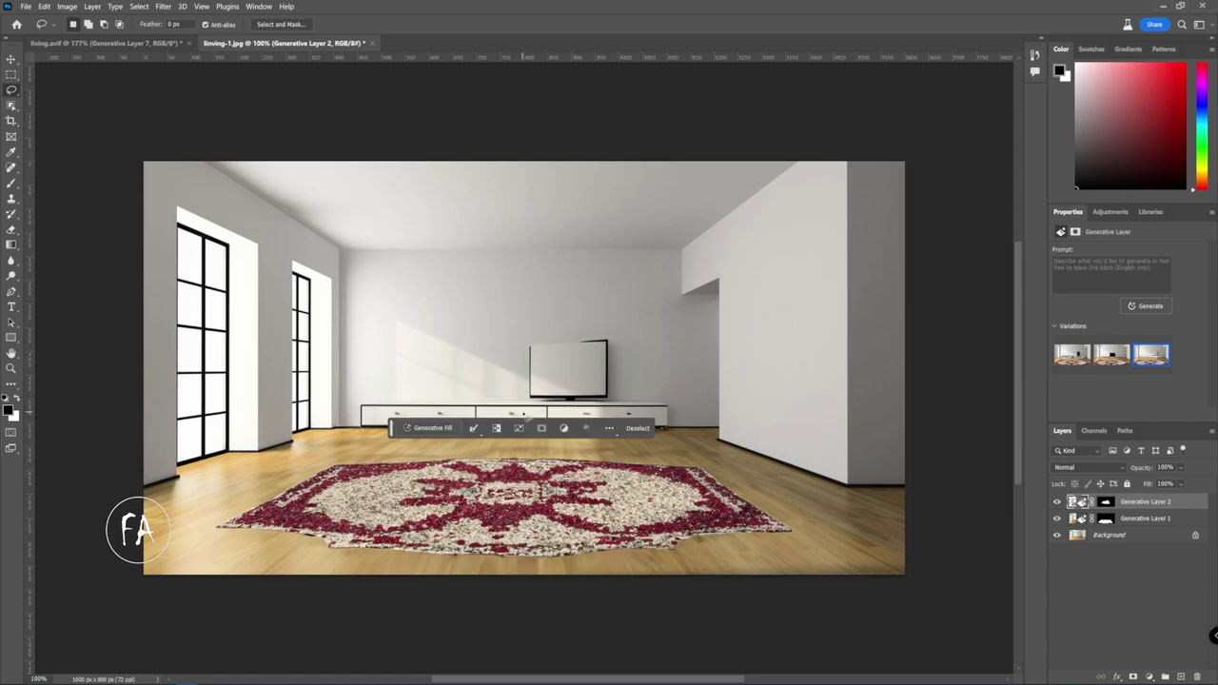
Step: Generate a 'television' in the wall selection above the white cabinet
left_click(1094, 274)
type("television")
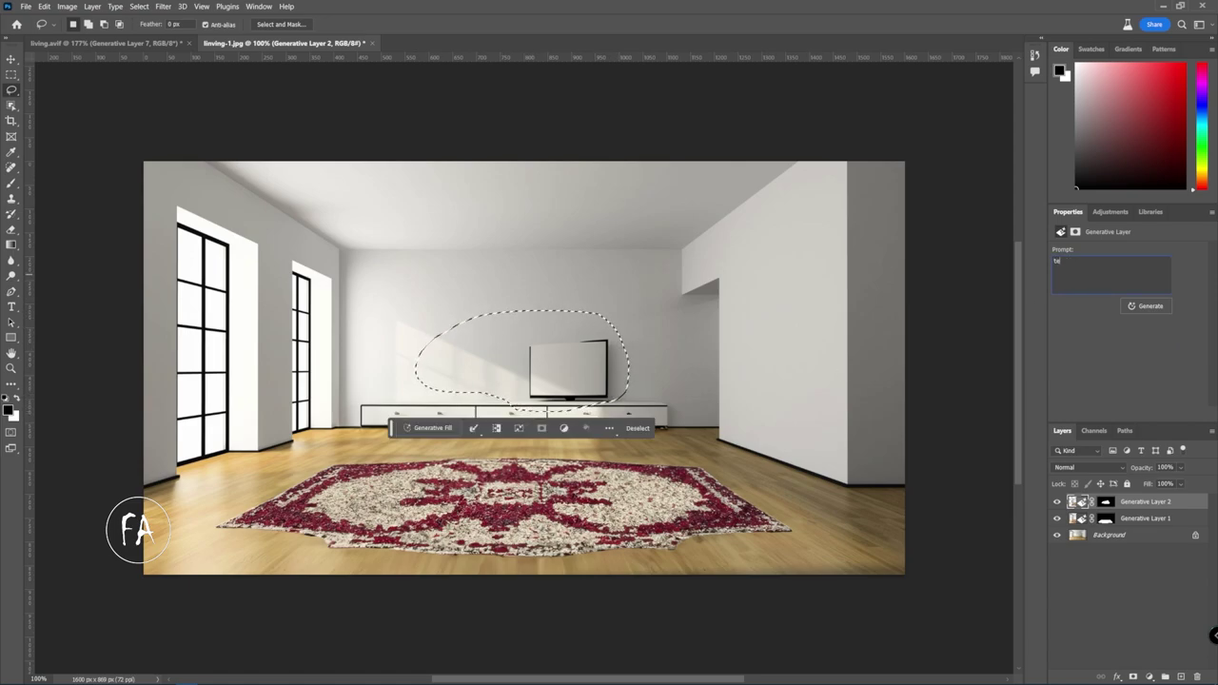
left_click(1168, 308)
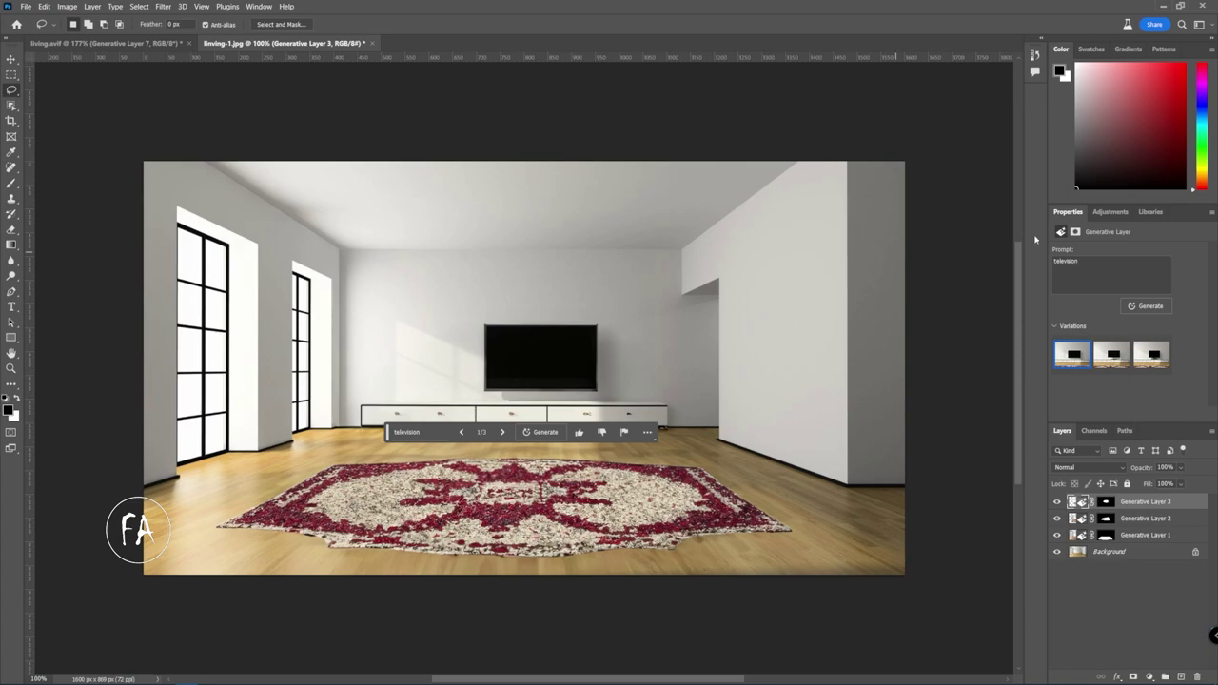
Step: Keep the third television variation, then lasso the right wall and enter prompt 'picture wal'
left_click(1111, 354)
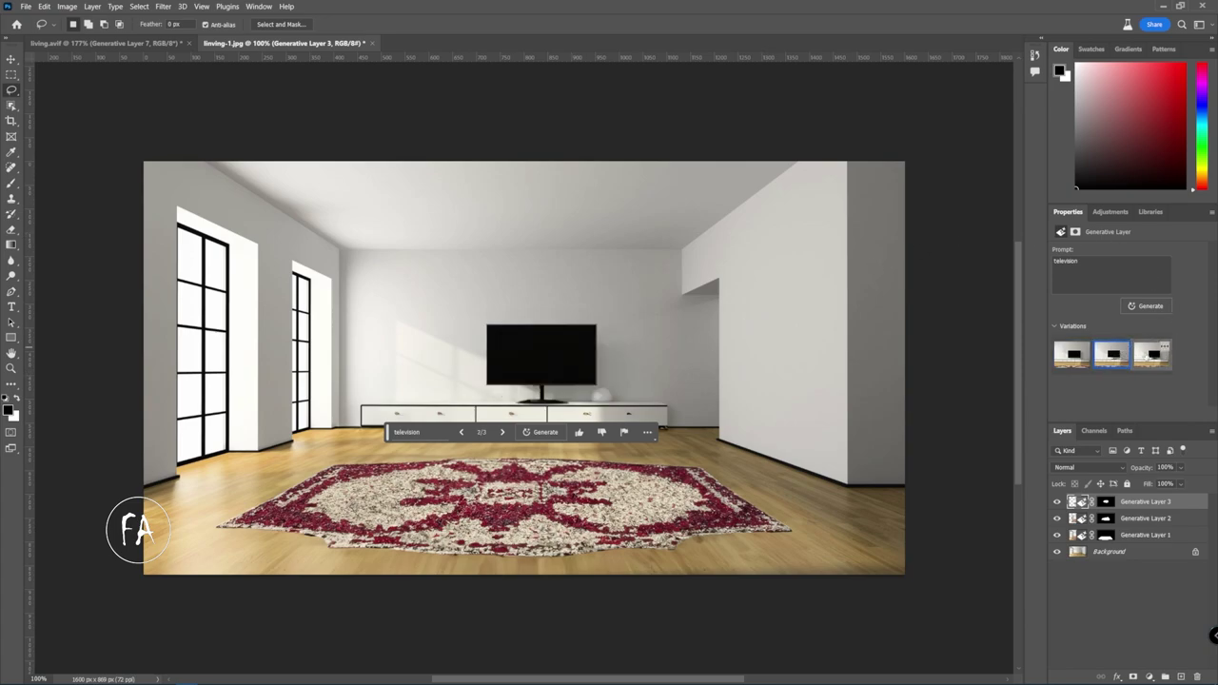
left_click(1152, 354)
right_click(9, 92)
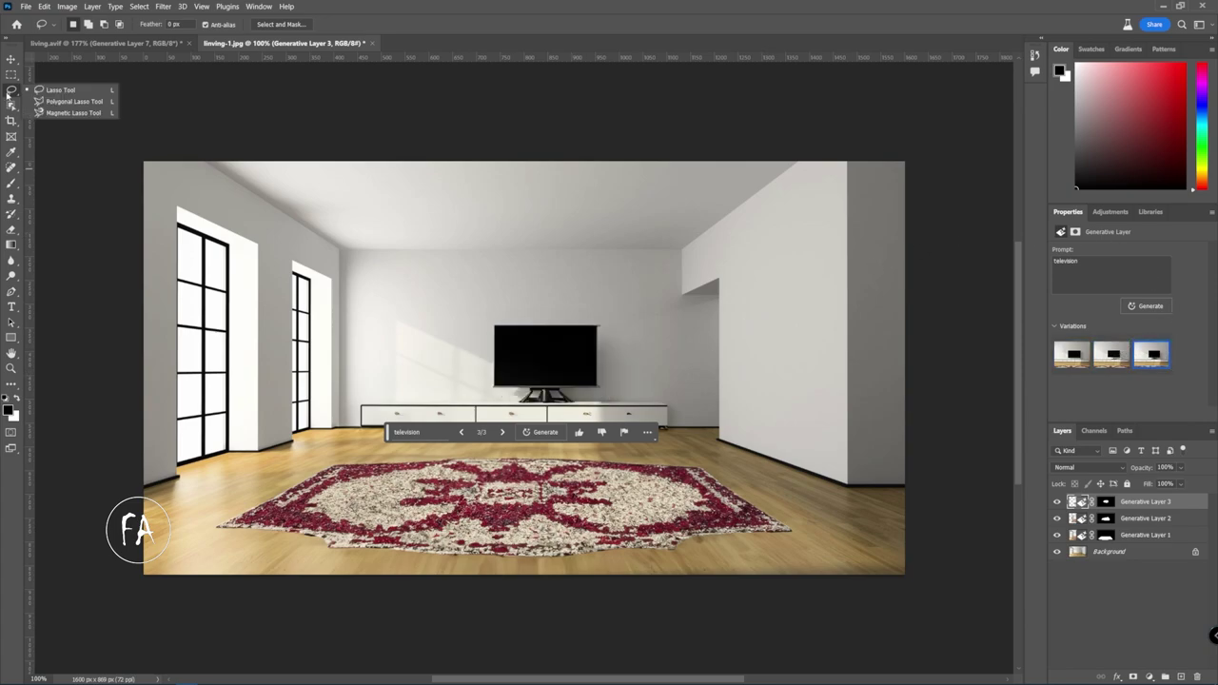
left_click(50, 93)
mouse_move(721, 201)
left_mouse_down()
mouse_move(780, 466)
mouse_move(863, 487)
mouse_move(869, 295)
mouse_move(856, 190)
mouse_move(725, 199)
left_mouse_up()
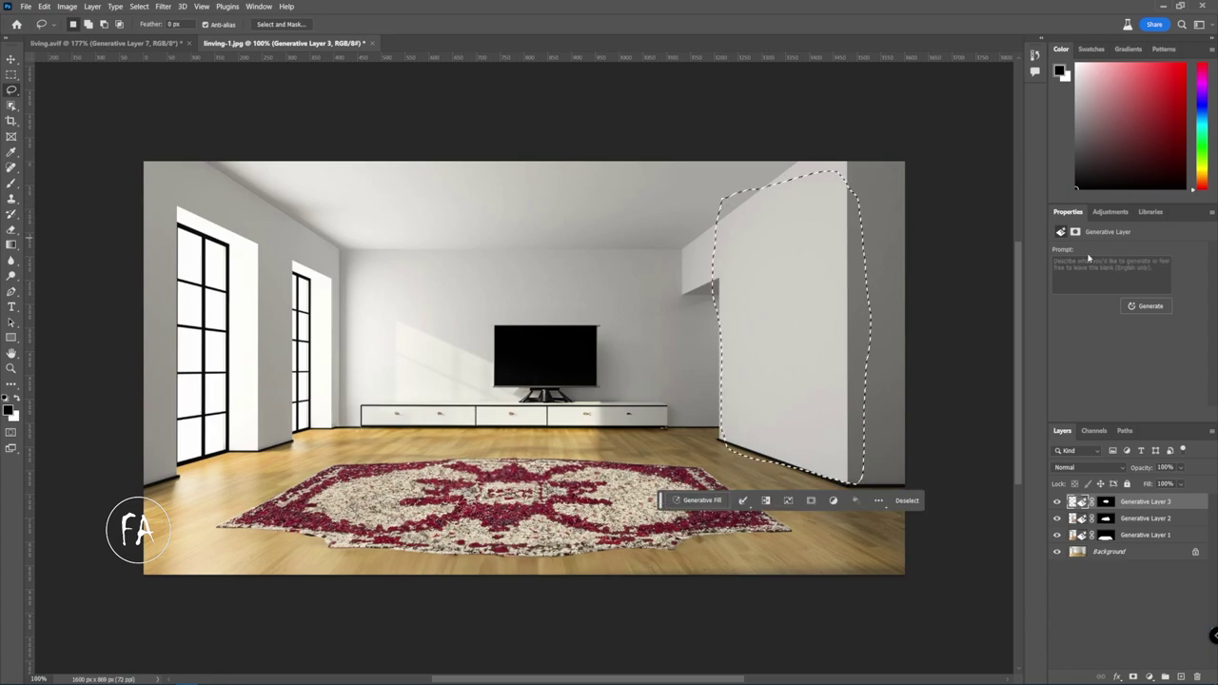
left_click(1103, 257)
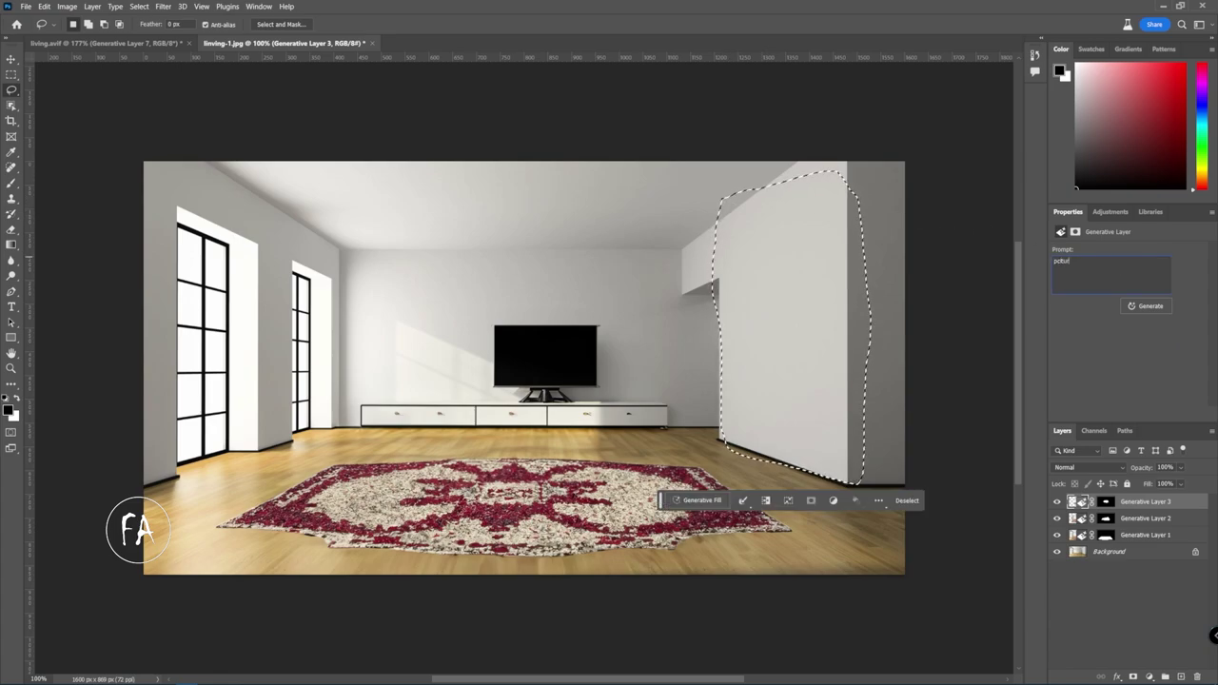
type("picture wal")
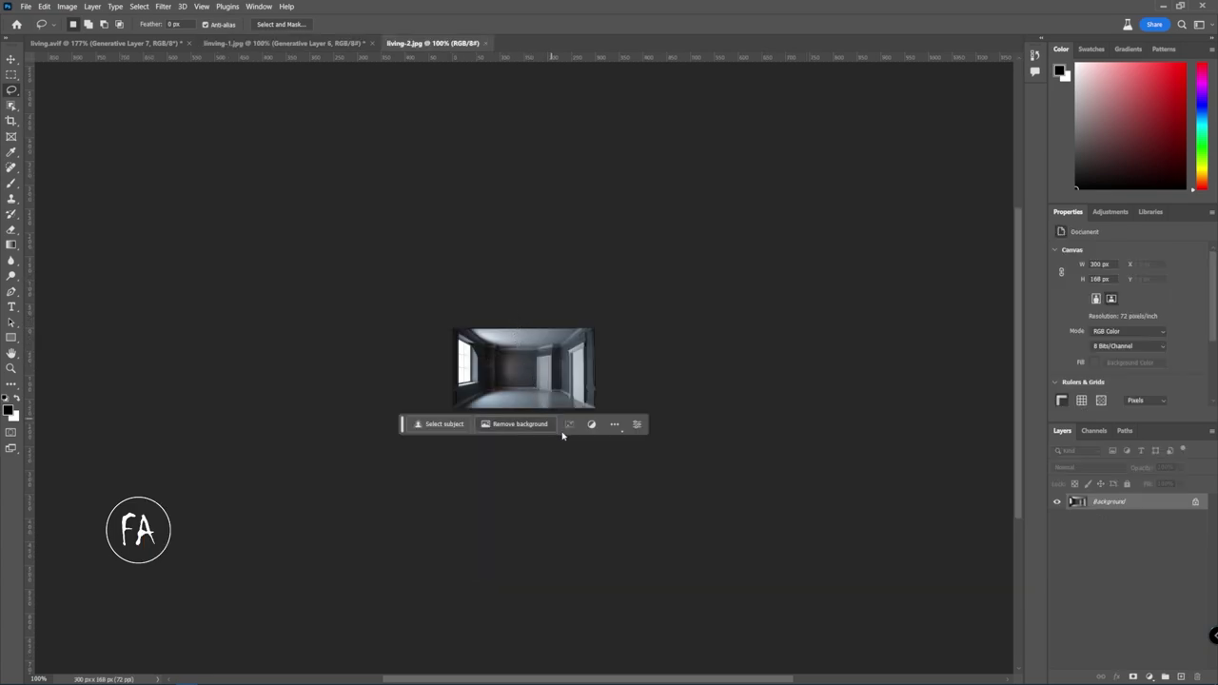
Step: Zoom the dark living-2.jpg room to about 556% so it fills the workspace
scroll(533, 347, "up", 5)
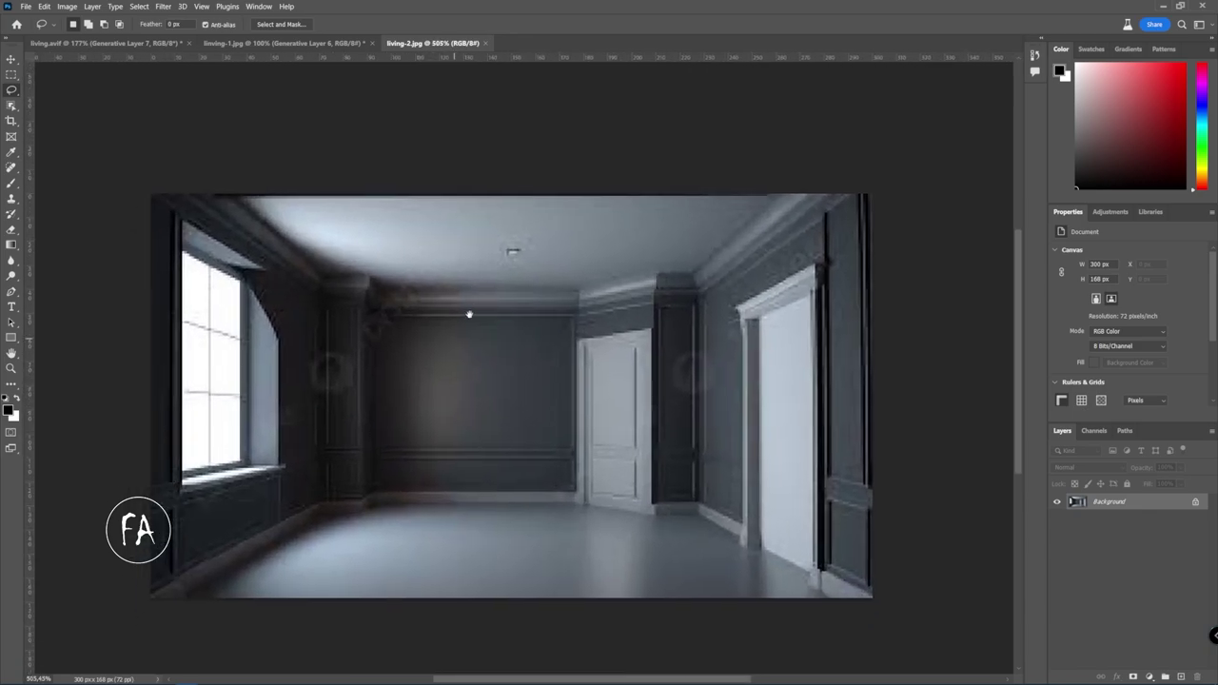
left_click_drag(469, 409, 489, 274)
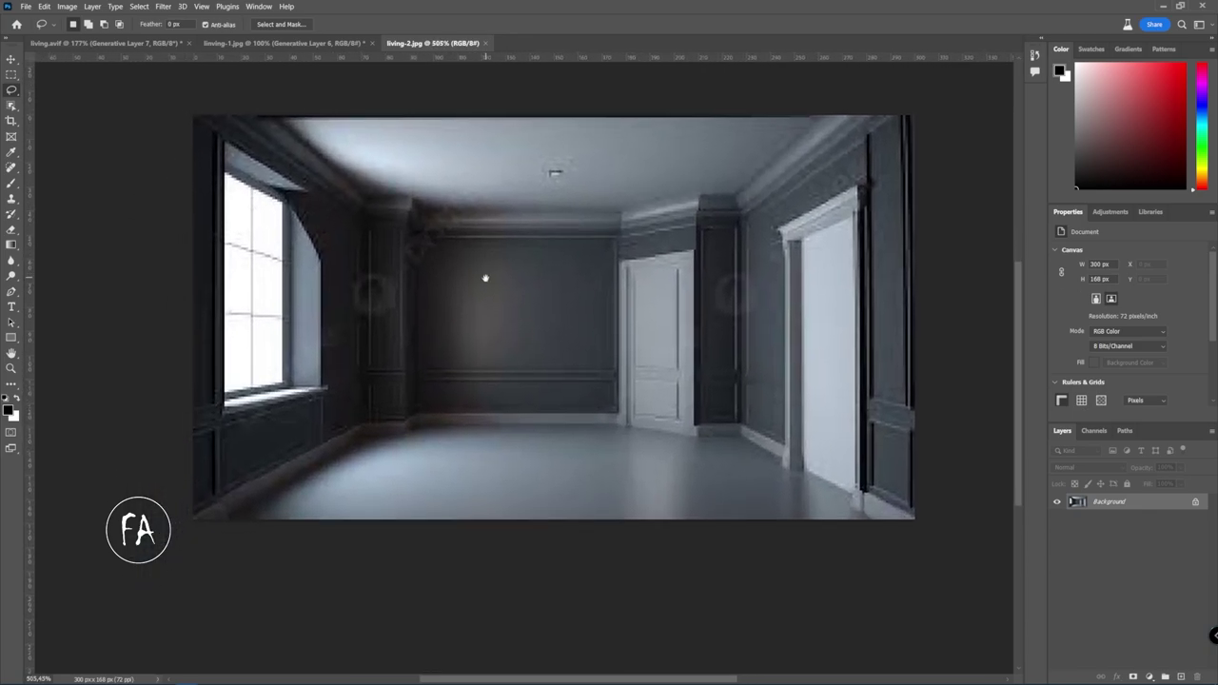
scroll(533, 333, "up", 2)
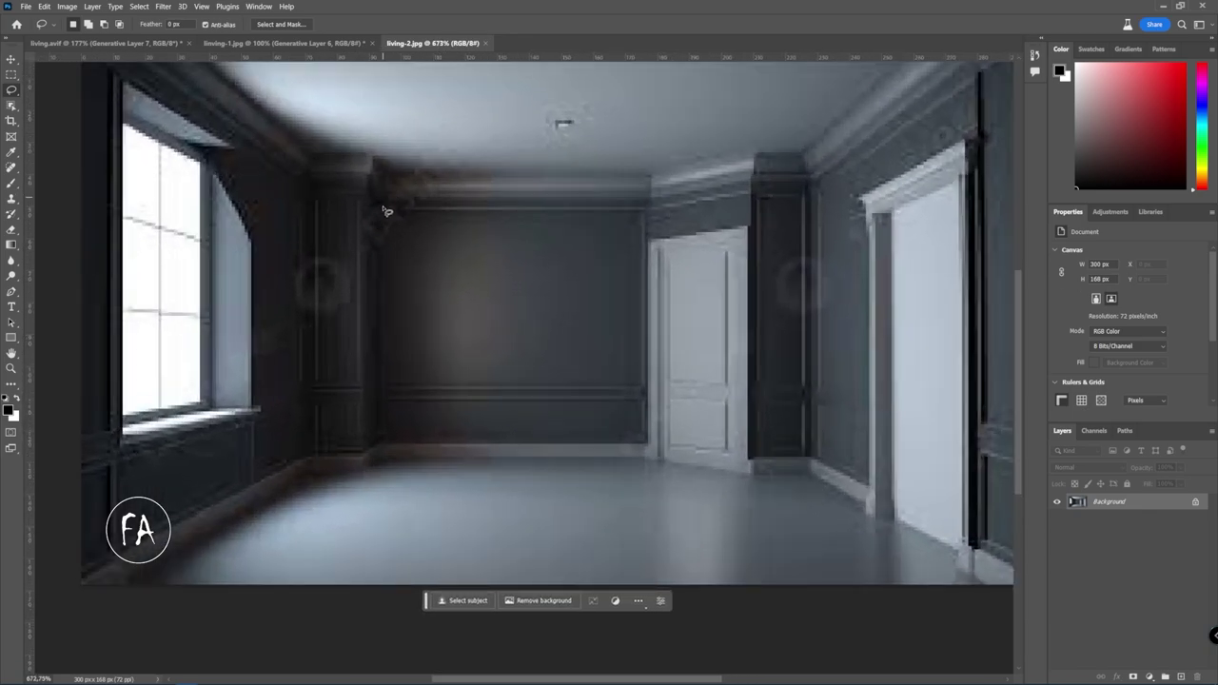
scroll(518, 296, "down", 1)
scroll(536, 309, "down", 1)
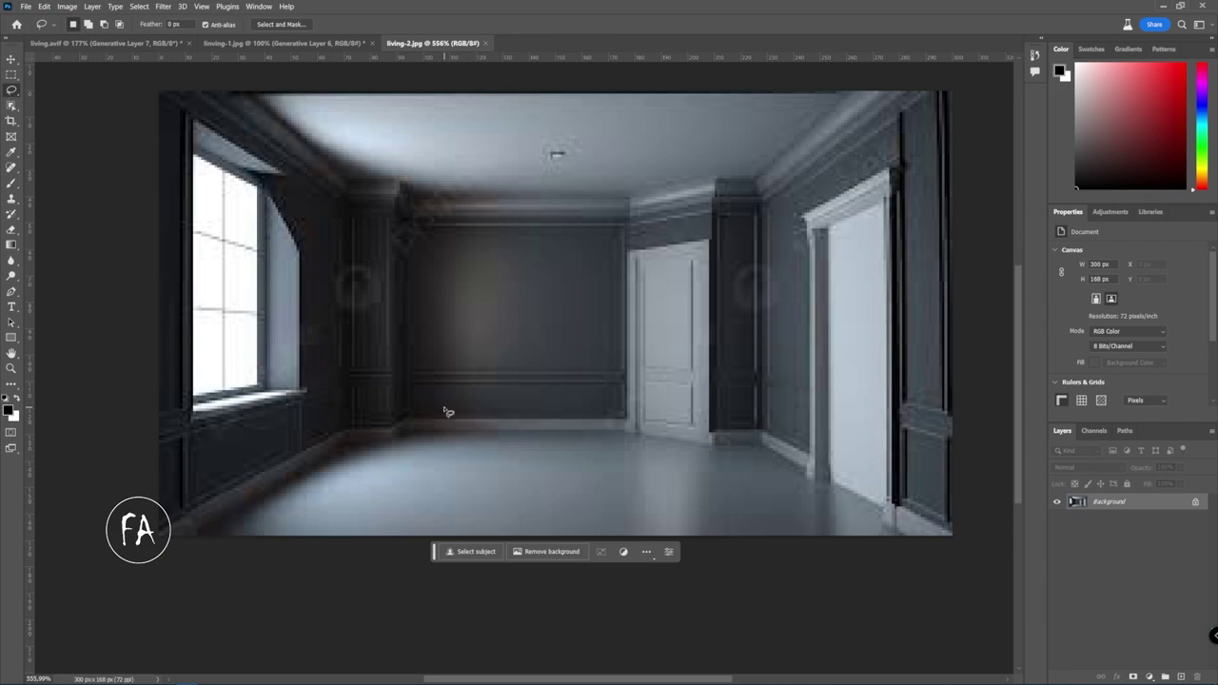
Step: Lasso the dark room's floor and generate a 'bed' there with Generative Fill
mouse_move(457, 324)
left_mouse_down()
mouse_move(163, 529)
mouse_move(410, 558)
mouse_move(728, 555)
mouse_move(793, 486)
mouse_move(596, 318)
mouse_move(422, 332)
left_mouse_up()
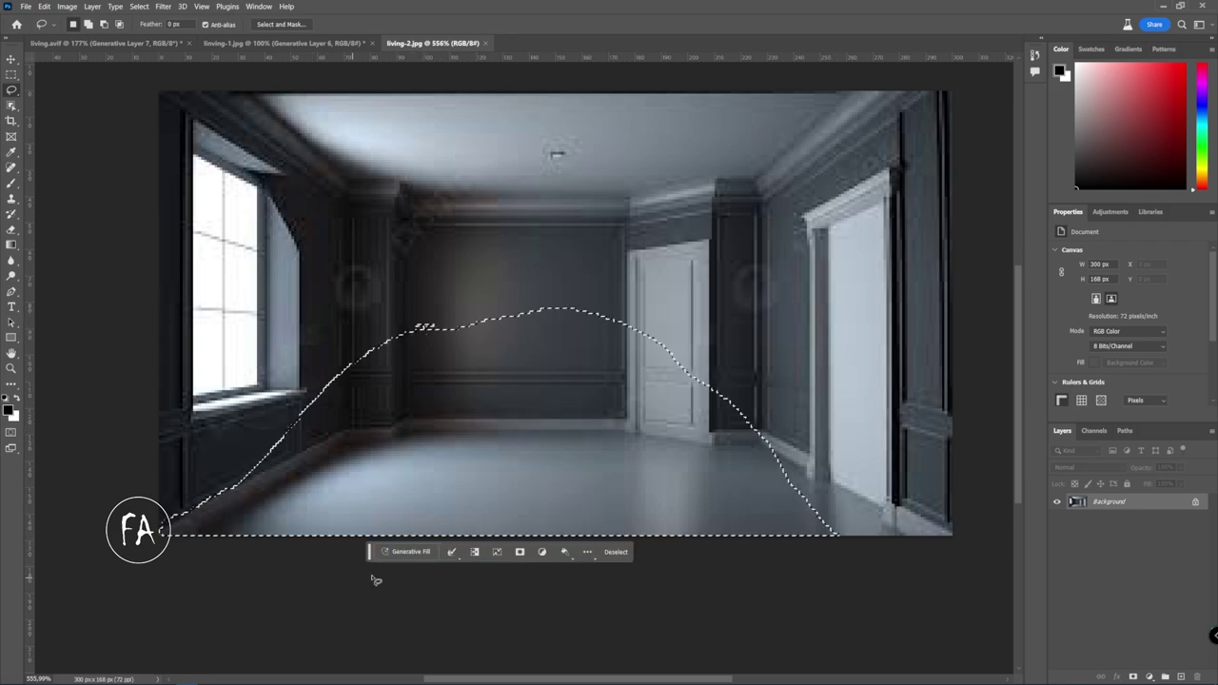
left_click(408, 552)
type("bedroom")
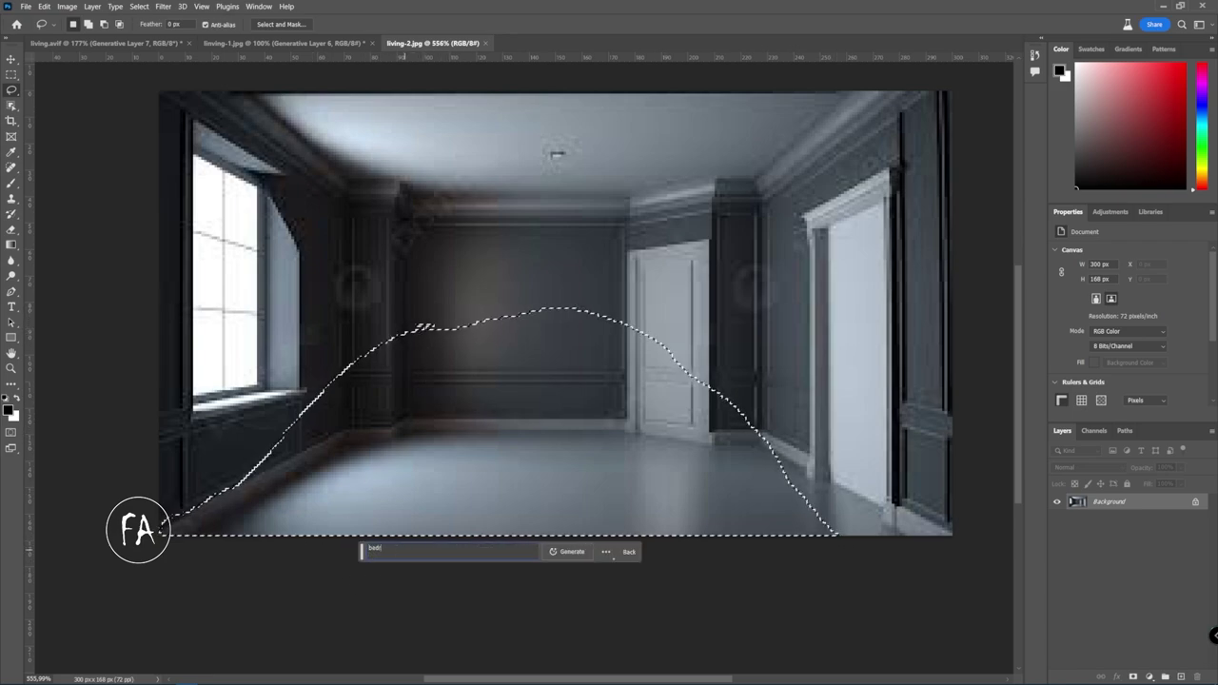
key("BackSpace")
key("BackSpace")
key("BackSpace")
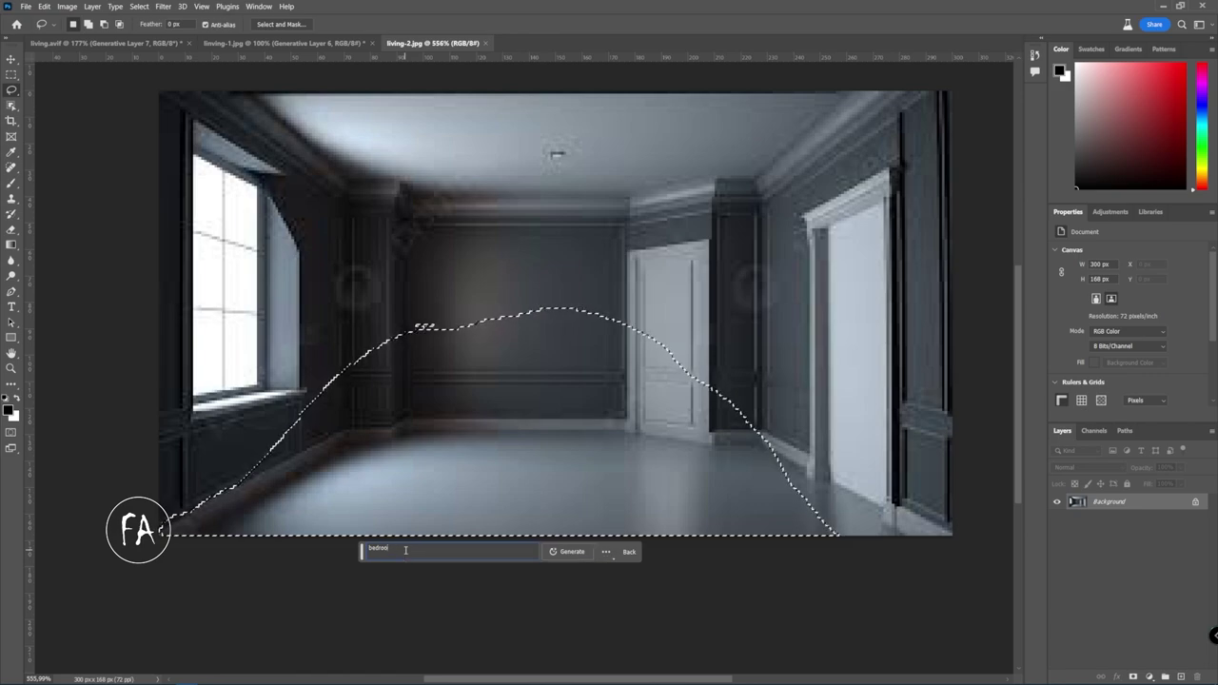
key("Return")
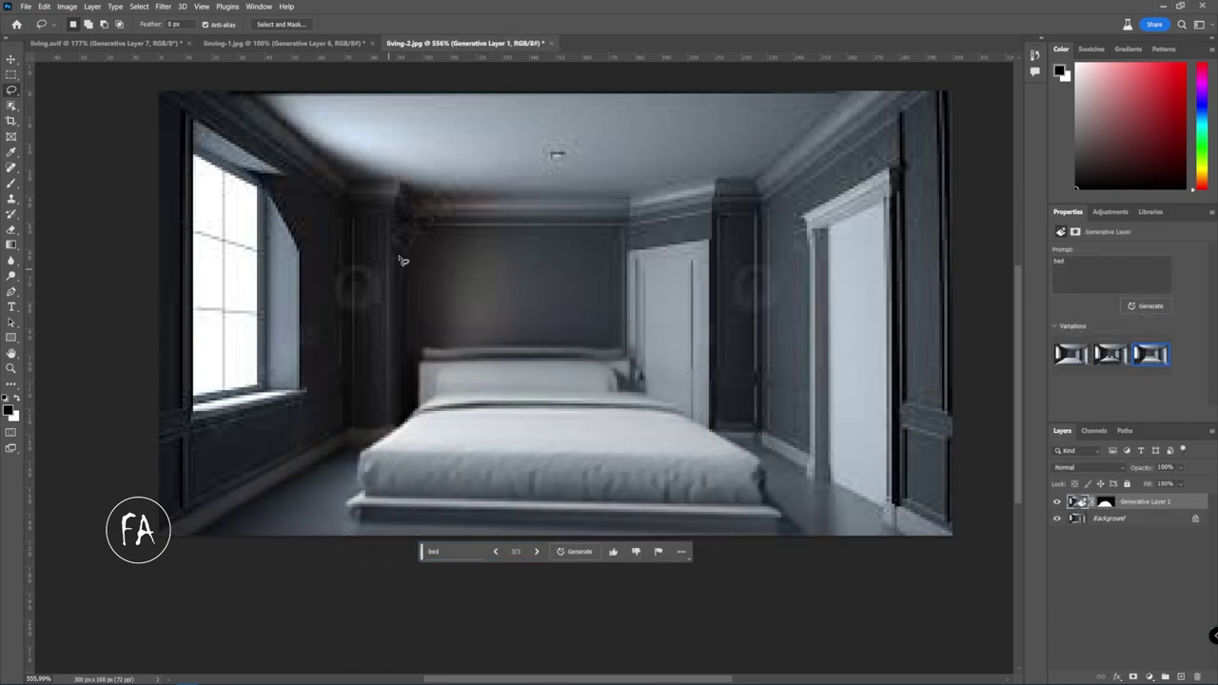
Step: Lasso the back wall above the bed and generate a picture with the prompt 'picture'
left_click_drag(415, 236, 625, 235)
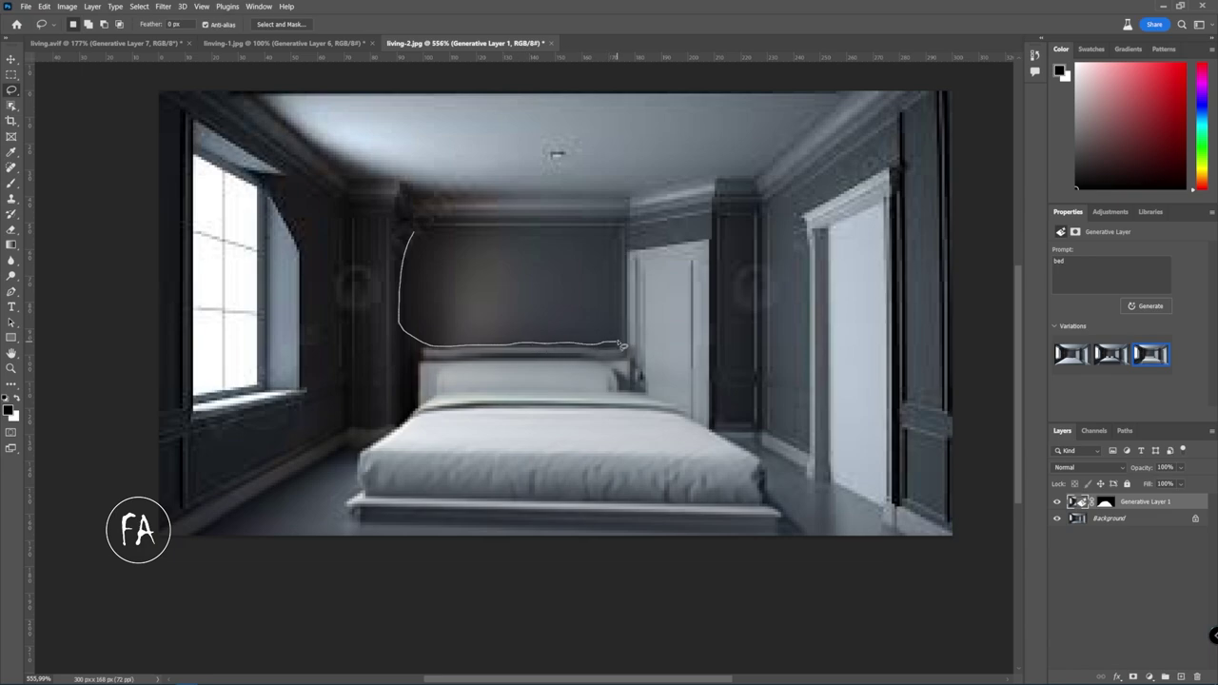
left_click_drag(625, 235, 407, 239)
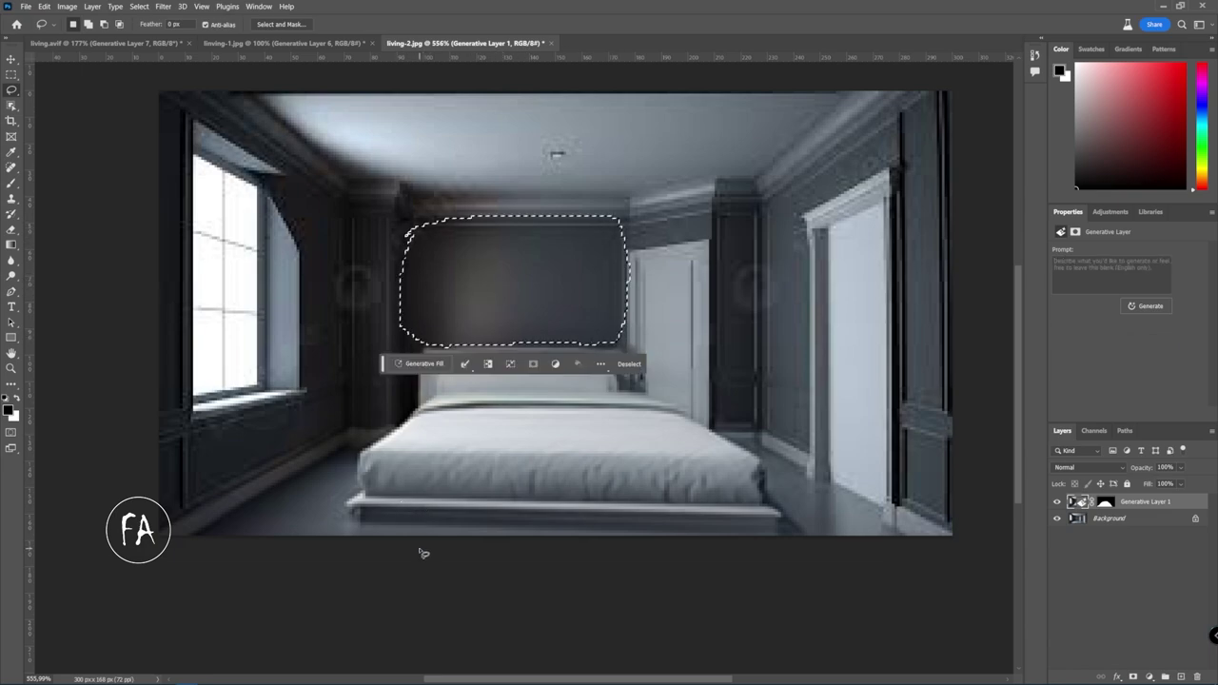
left_click(423, 363)
type("picture")
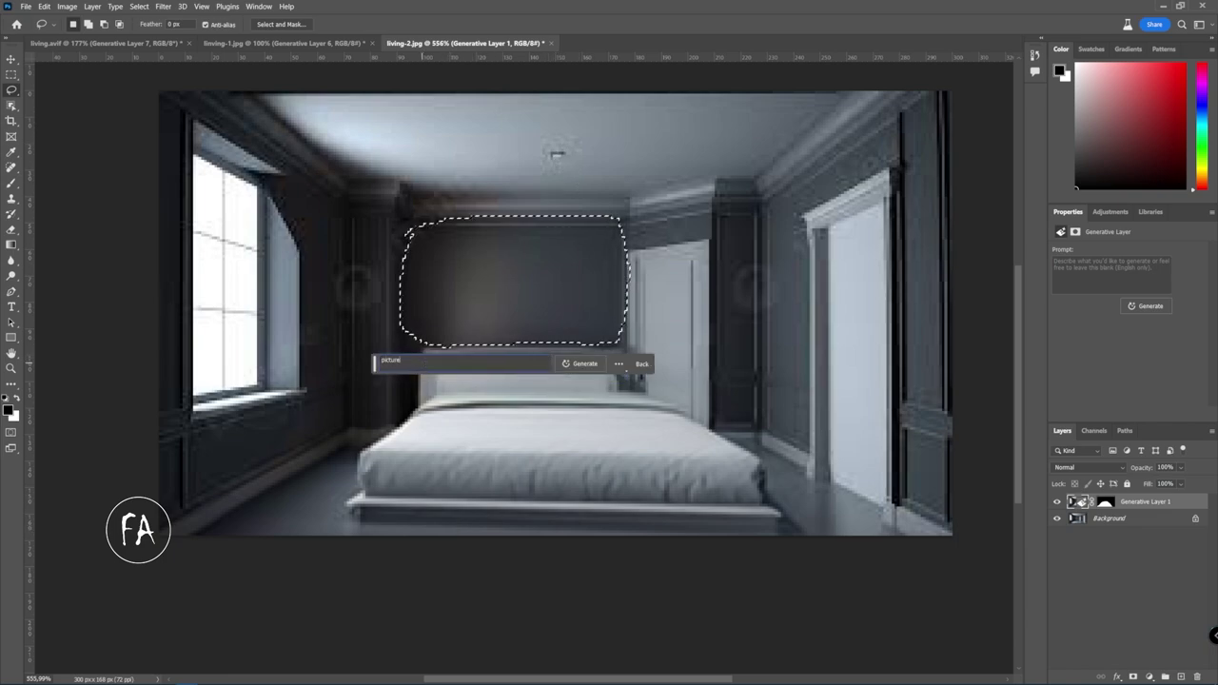
key("Return")
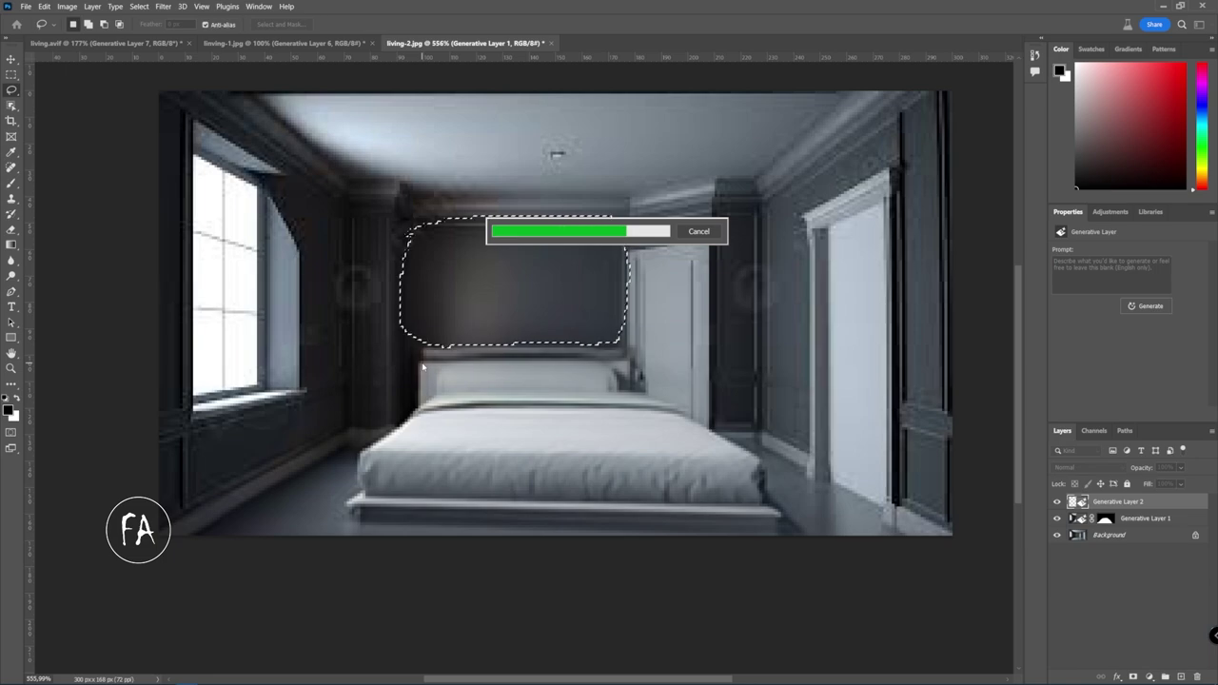
scroll(619, 288, "down", 5)
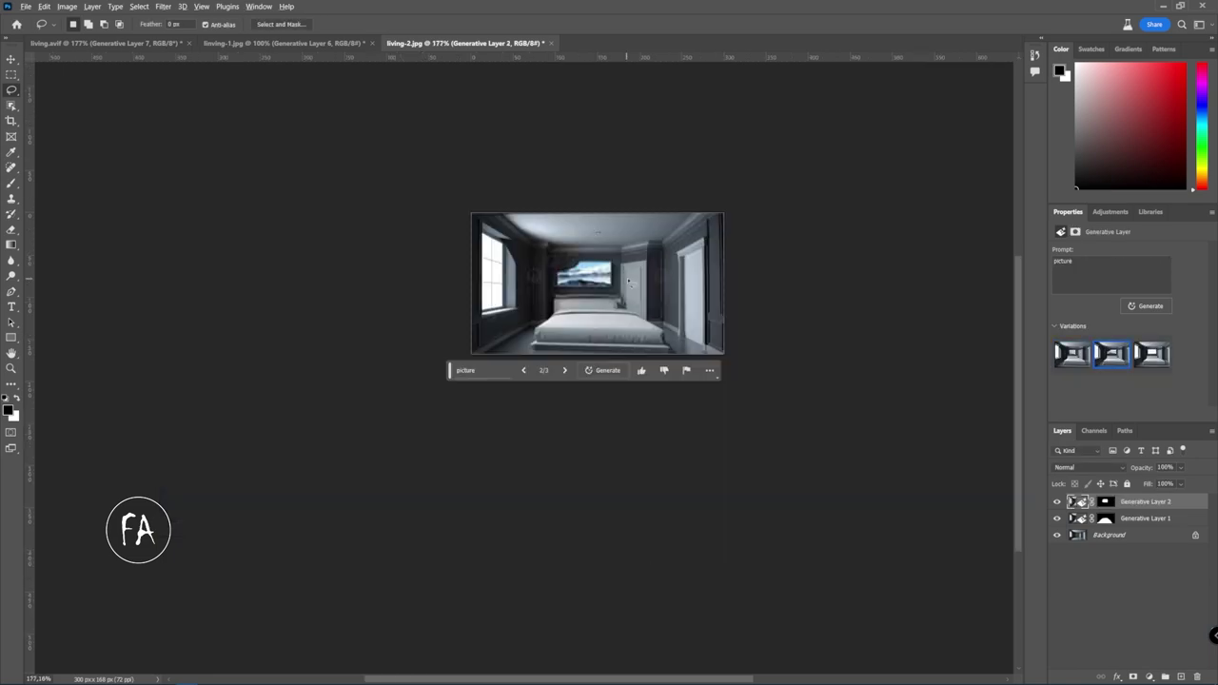
scroll(619, 287, "up", 3)
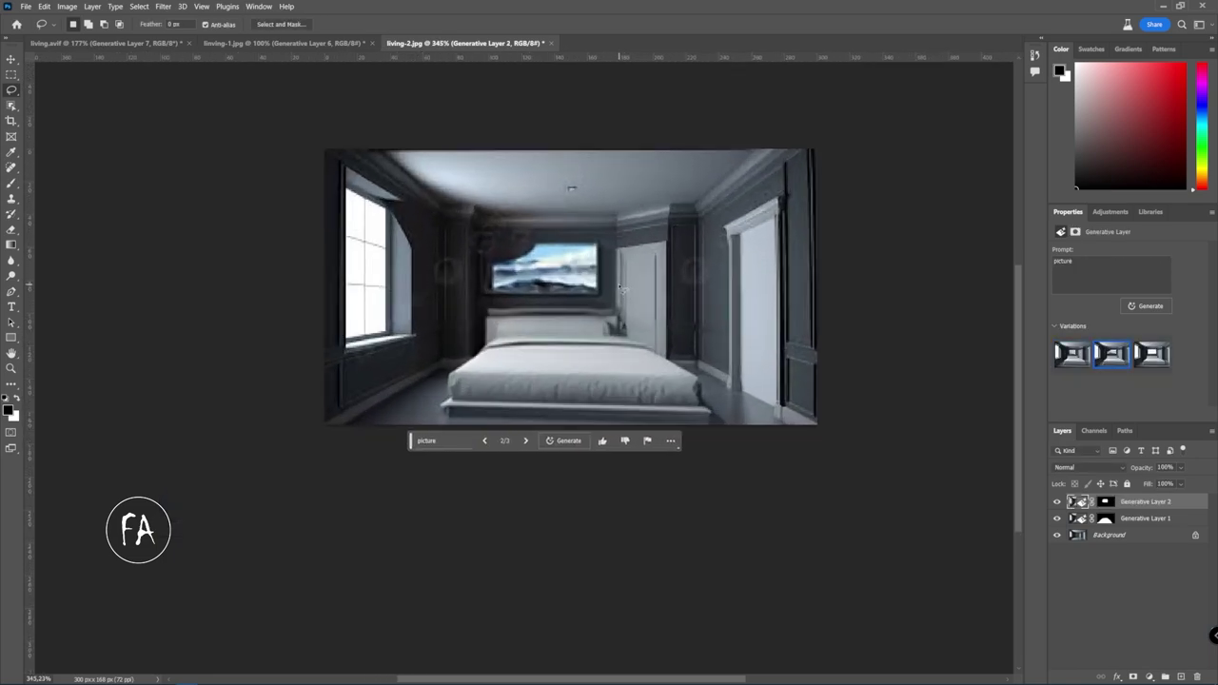